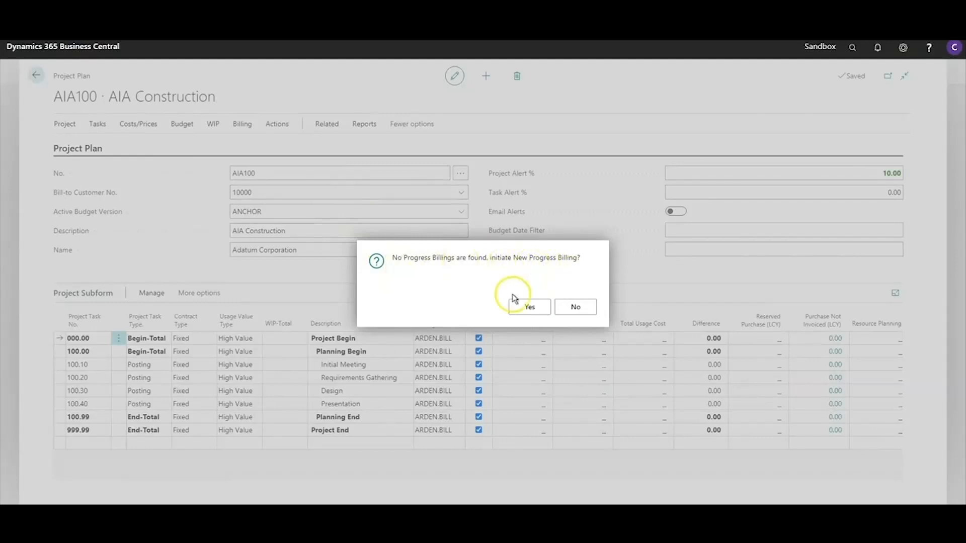
# Initiate a new progress billing for the AIA Construction project
pyautogui.click(530, 311)
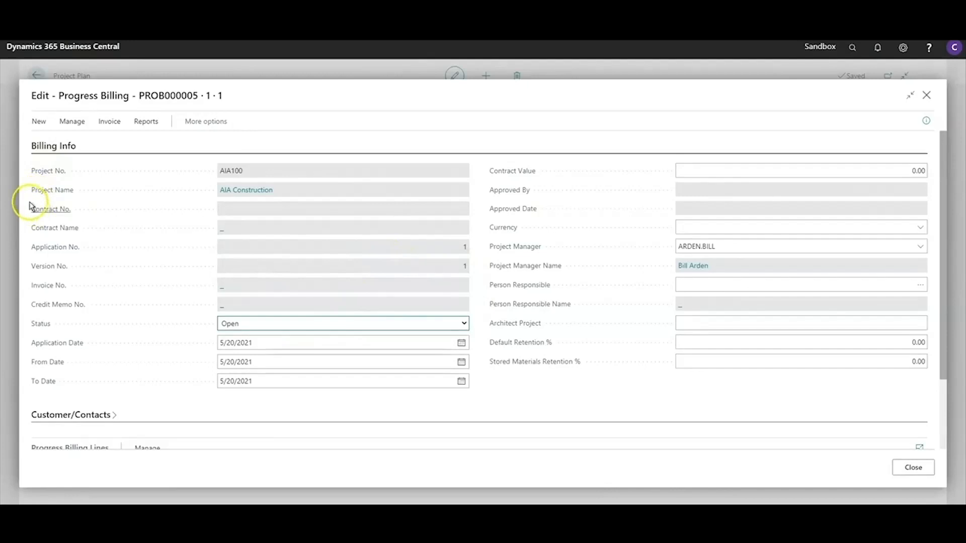
pyautogui.click(54, 250)
pyautogui.click(545, 321)
# Set the billing's application date to 1/31/2021, its from date to 1/1/2021 and its to date to 1/31/2021
pyautogui.click(274, 344)
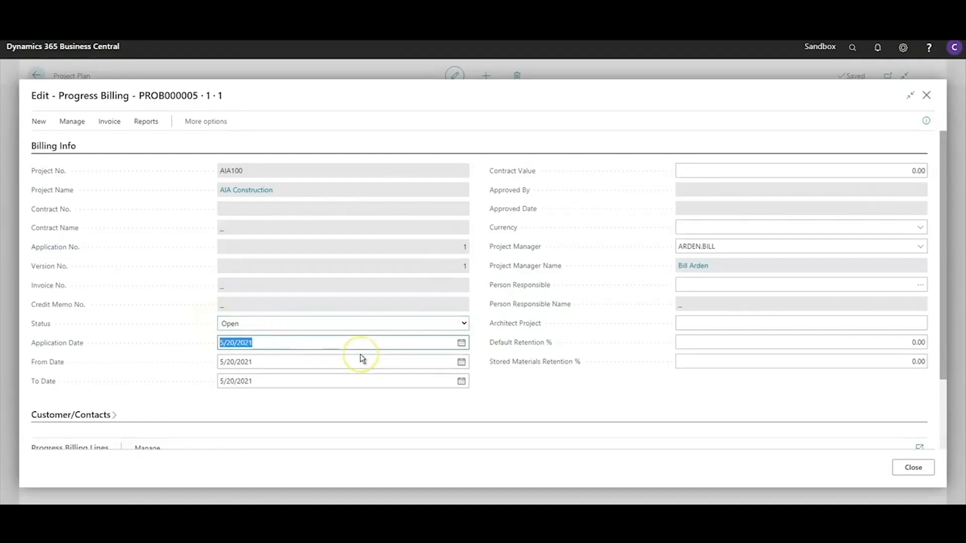
pyautogui.write('01/31')
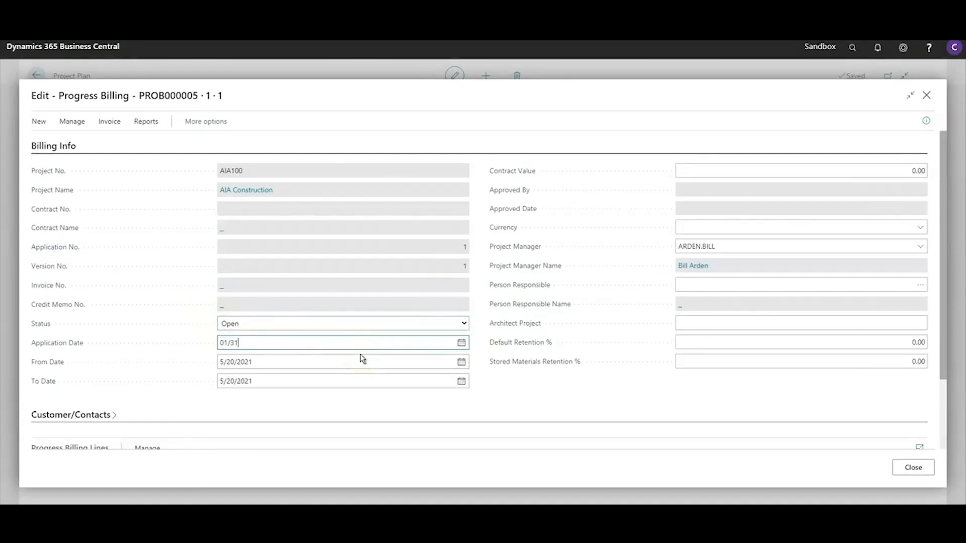
pyautogui.write('/2021')
pyautogui.press('Tab')
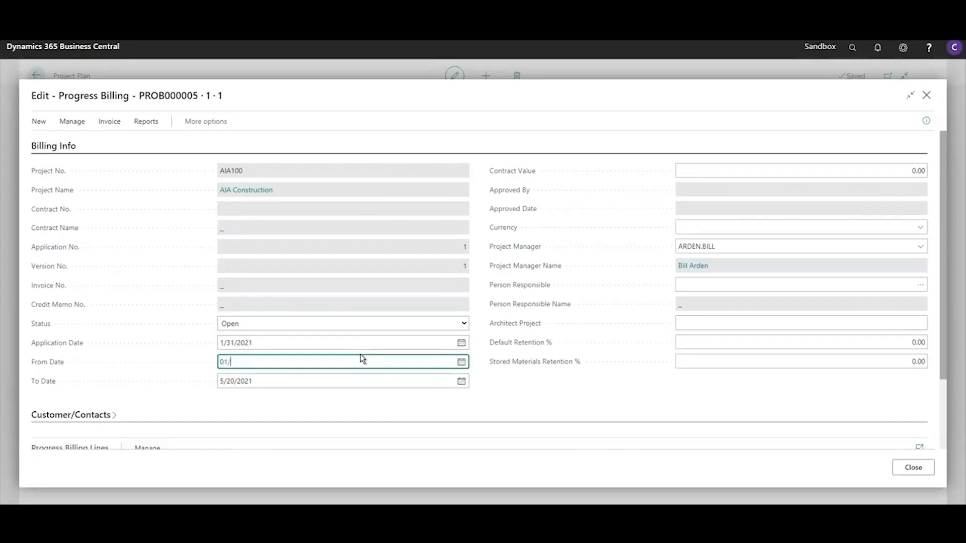
pyautogui.press('Tab')
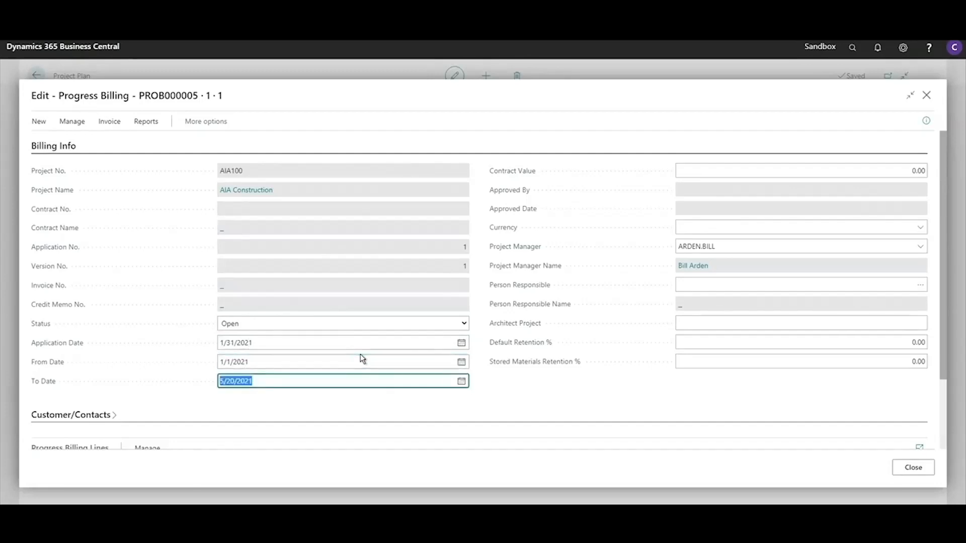
pyautogui.write('01/31/2021')
pyautogui.press('Tab')
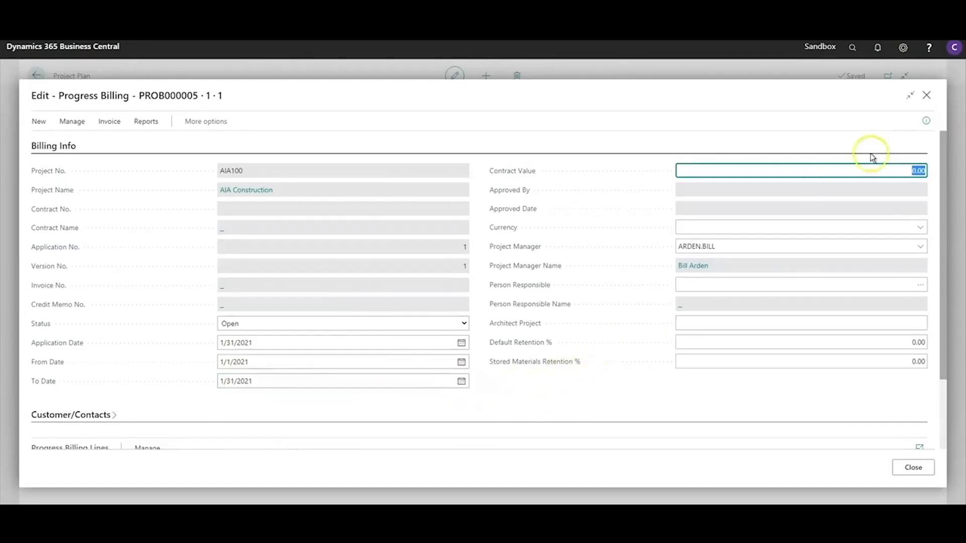
# Set the progress billing's contract value to 100,000
pyautogui.click(872, 171)
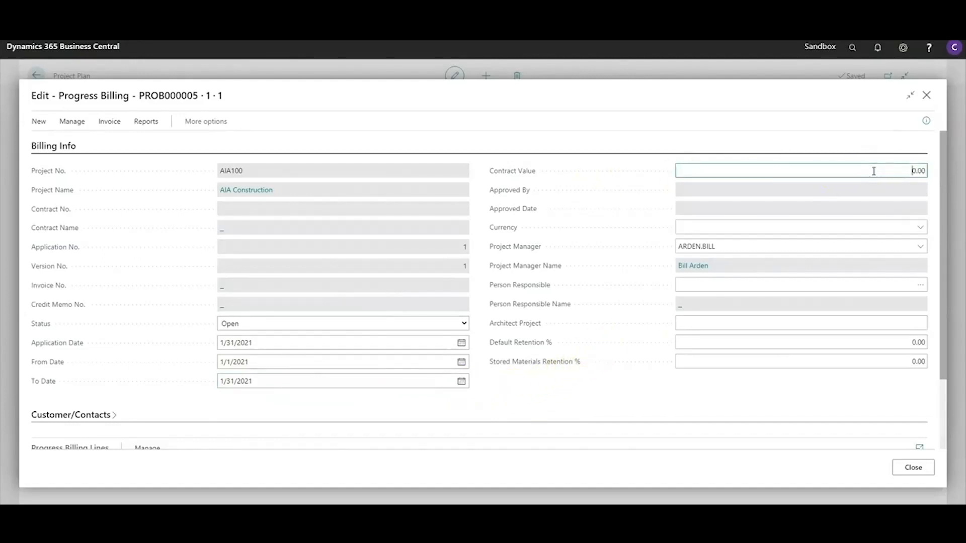
pyautogui.doubleClick(873, 171)
pyautogui.write('100')
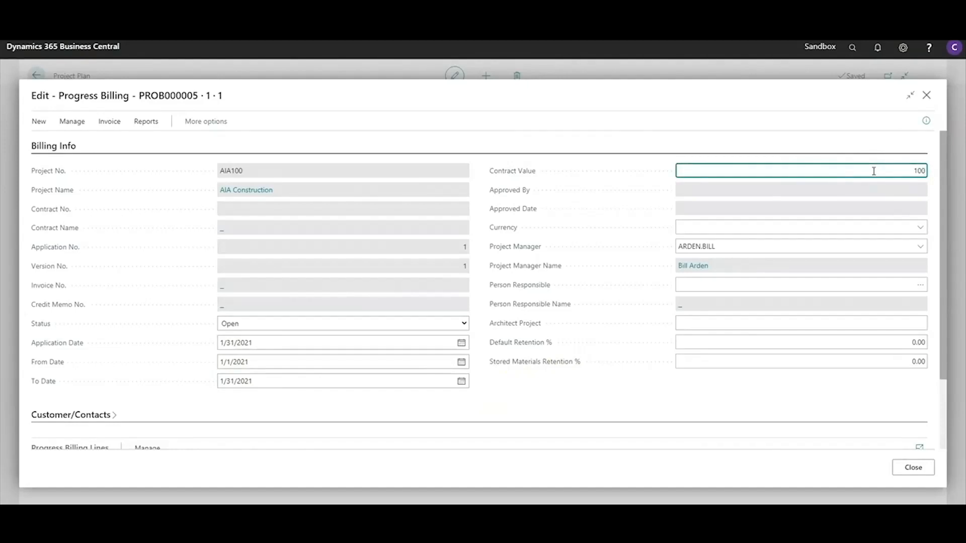
pyautogui.write(',000')
pyautogui.press('Tab')
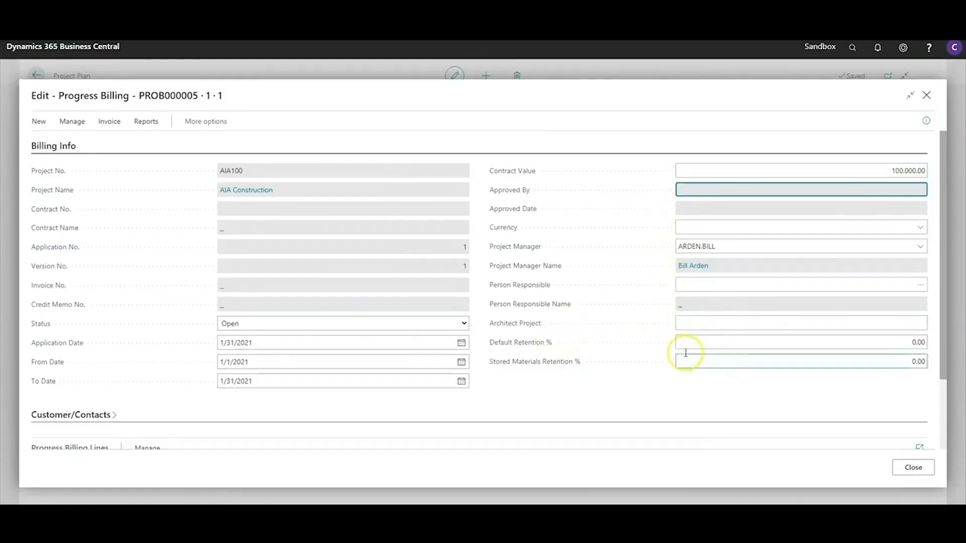
# Set the default retention to 10% and the stored materials retention to 15%
pyautogui.click(918, 342)
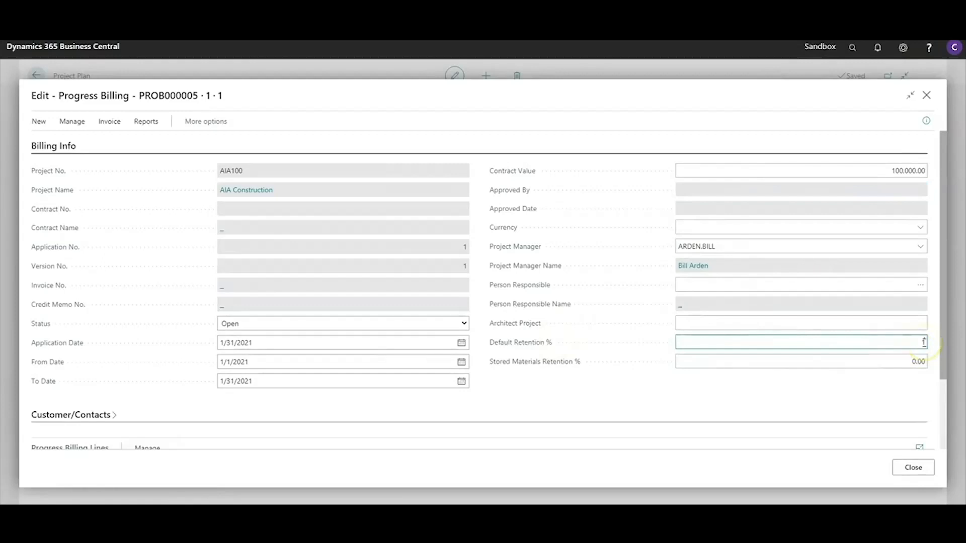
pyautogui.press('Tab')
pyautogui.write('1')
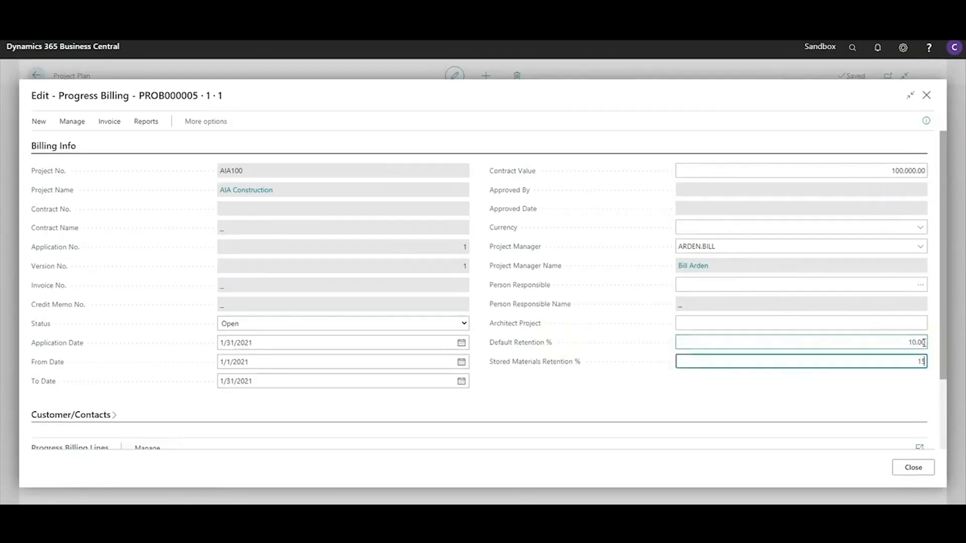
pyautogui.write('5')
pyautogui.press('Tab')
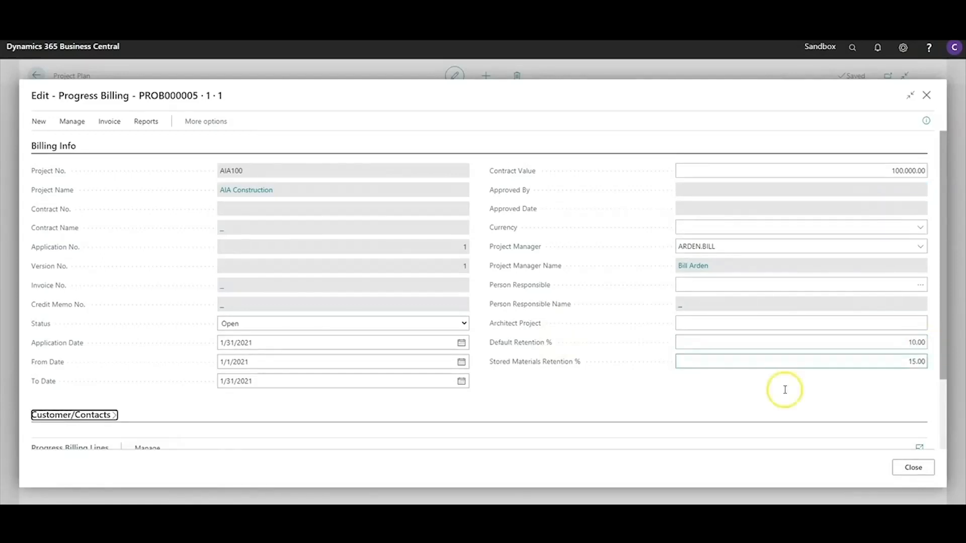
# In the customer and contact details, set the owner contact type to Owner and assign the Adatum Corporation company contact
pyautogui.click(67, 146)
pyautogui.click(75, 176)
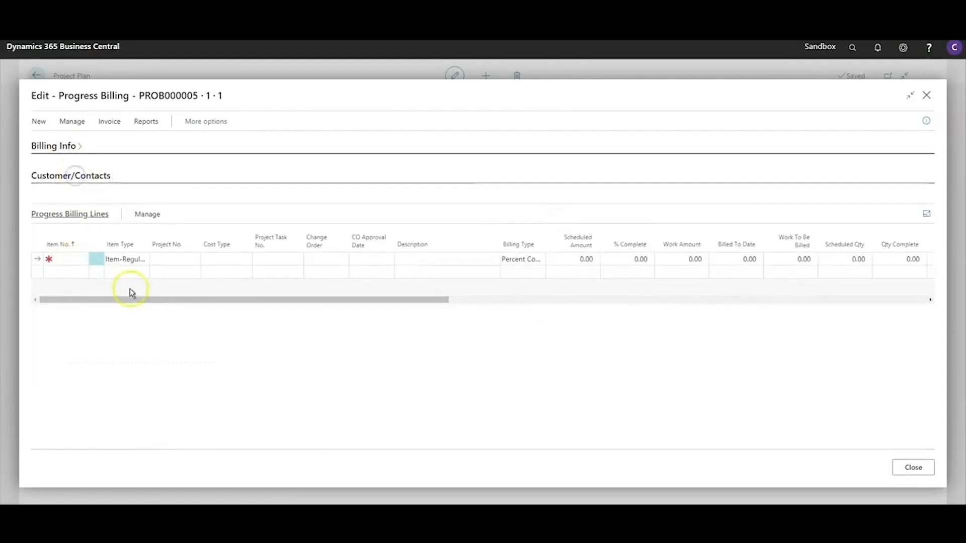
pyautogui.click(467, 239)
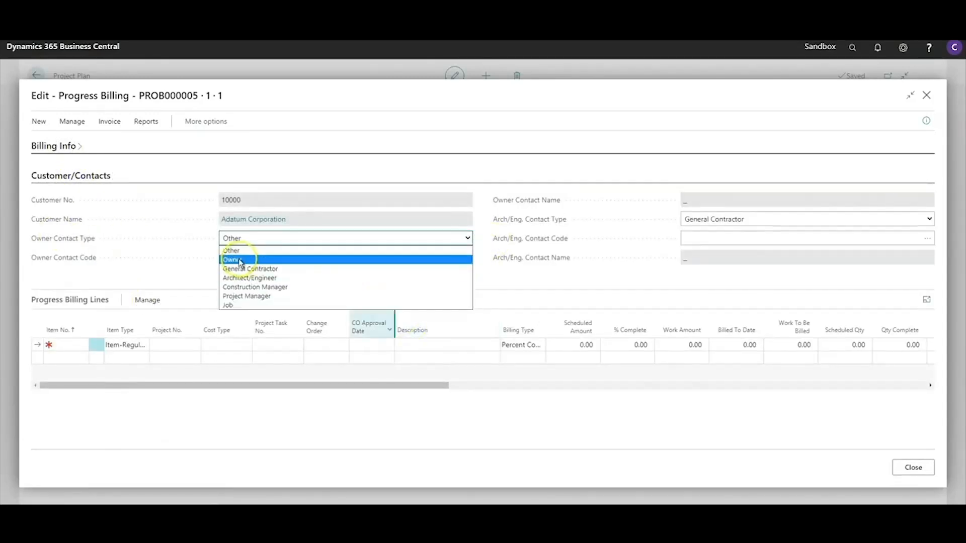
pyautogui.click(237, 260)
pyautogui.click(465, 257)
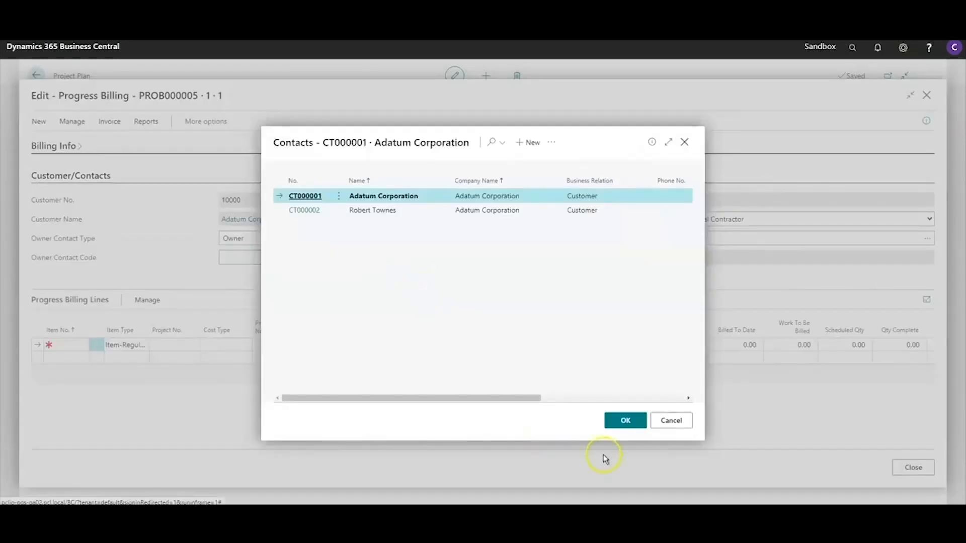
pyautogui.click(608, 420)
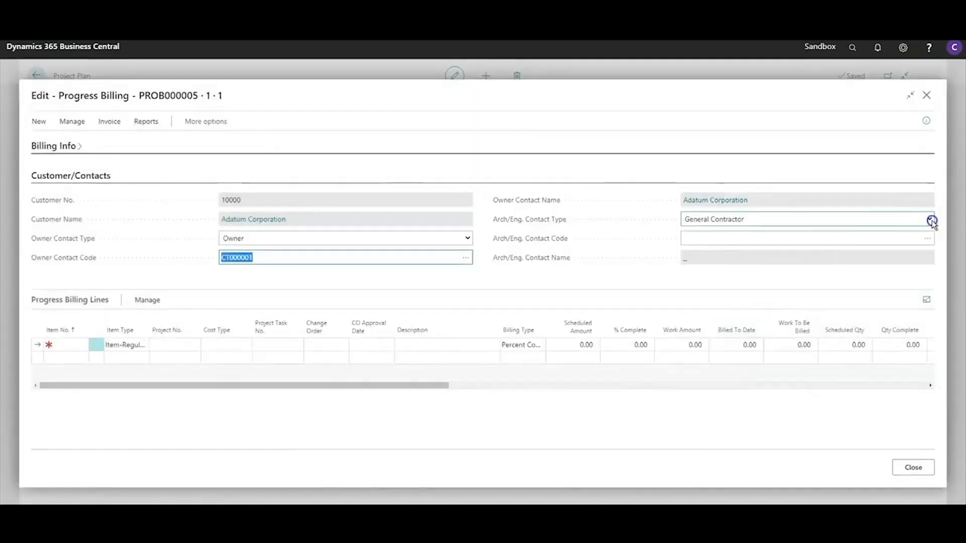
# Set the architect/engineer contact type to Architect/Engineer and assign the individual contact listed under Adatum Corporation
pyautogui.click(929, 219)
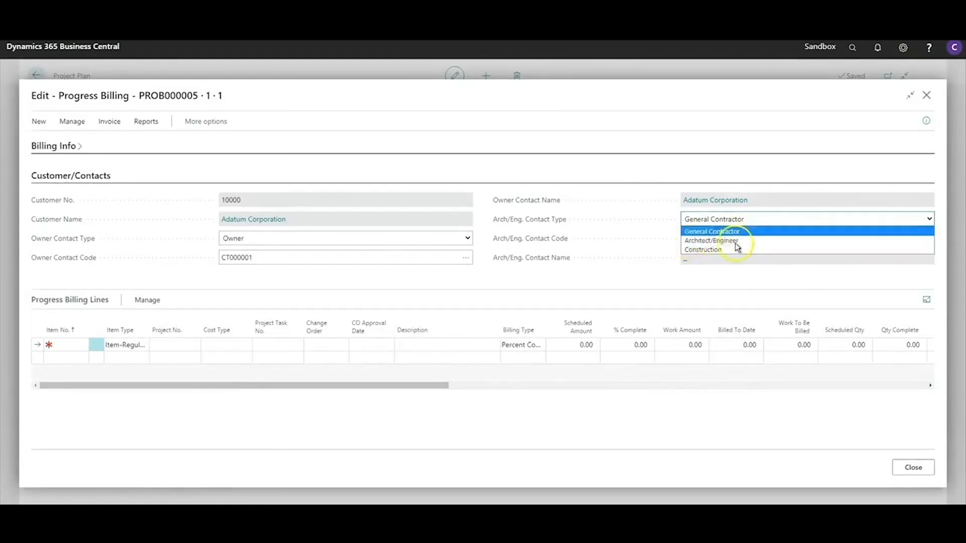
pyautogui.click(732, 240)
pyautogui.click(928, 239)
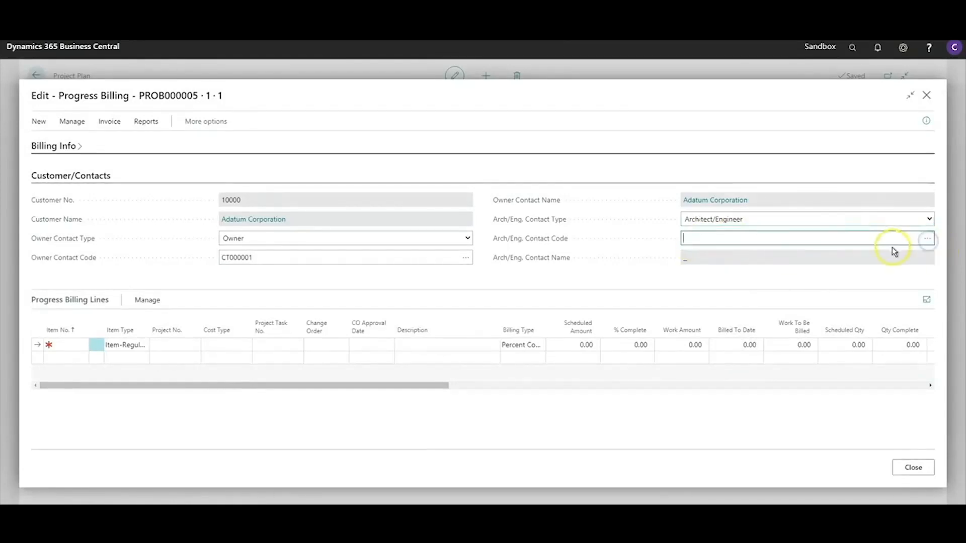
pyautogui.click(339, 209)
pyautogui.click(625, 421)
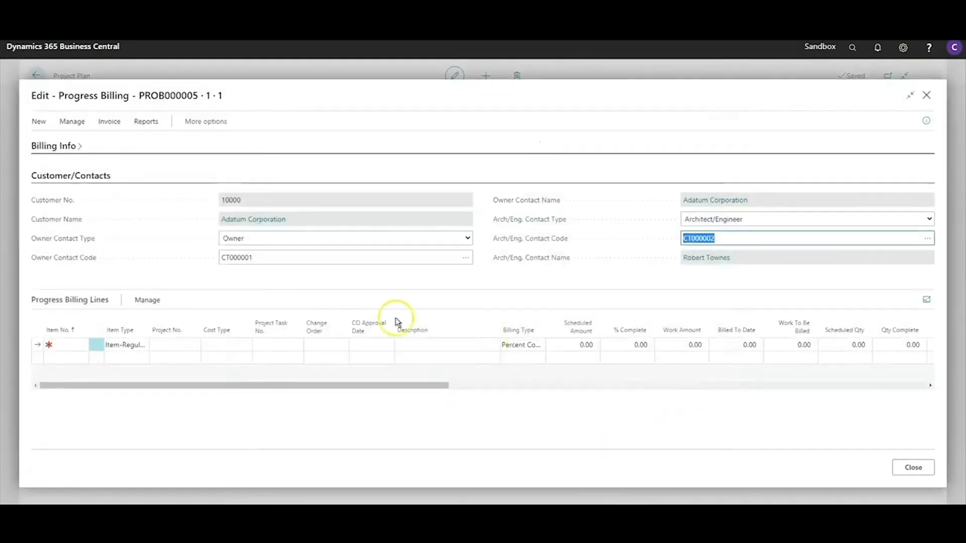
# Add regular item 00010 to the progress billing lines with cost type LABOR and project task 100.10, Initial Meeting
pyautogui.click(64, 177)
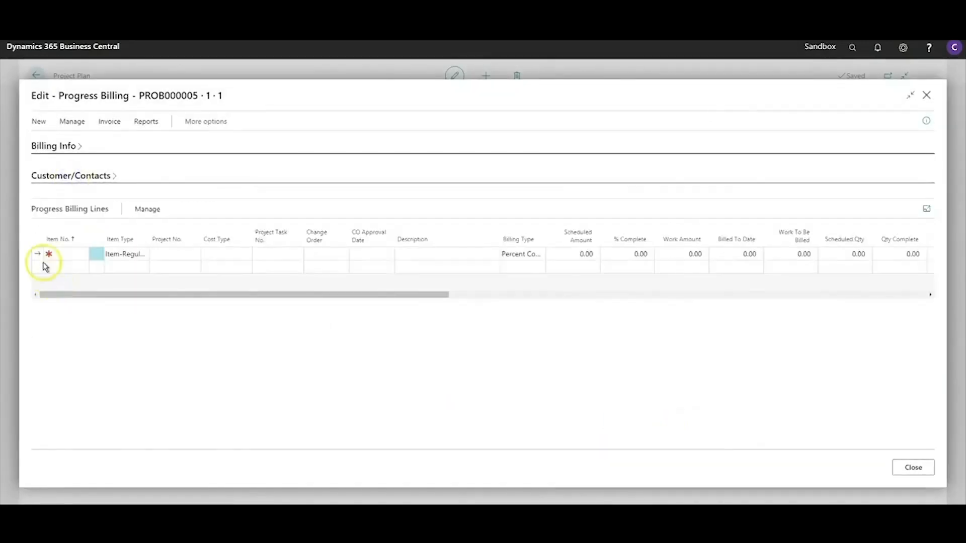
pyautogui.click(60, 253)
pyautogui.write('00010')
pyautogui.press('Tab')
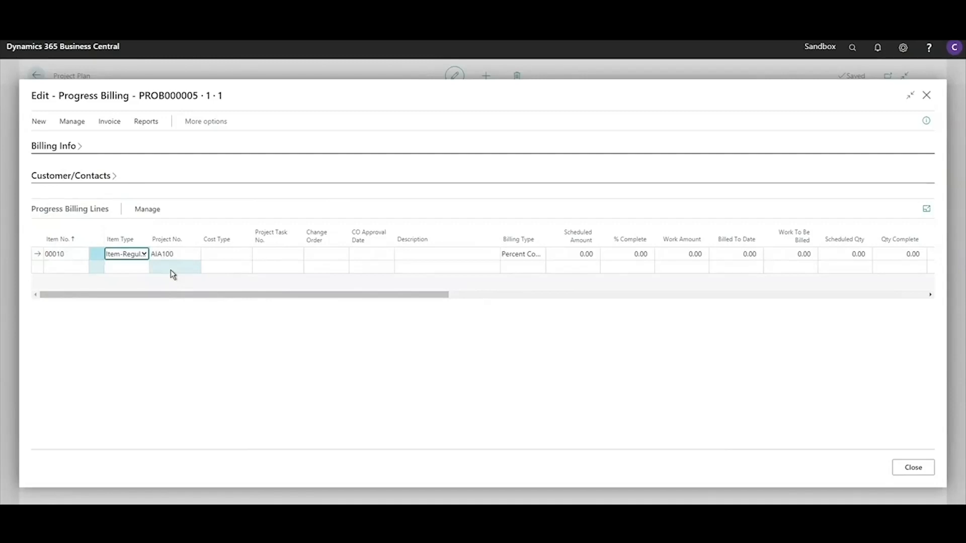
pyautogui.click(145, 253)
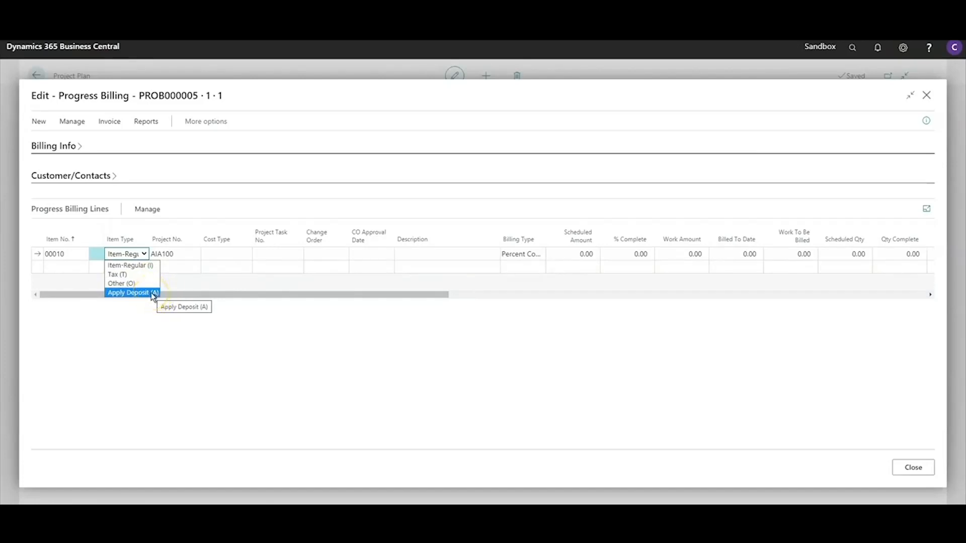
pyautogui.click(213, 254)
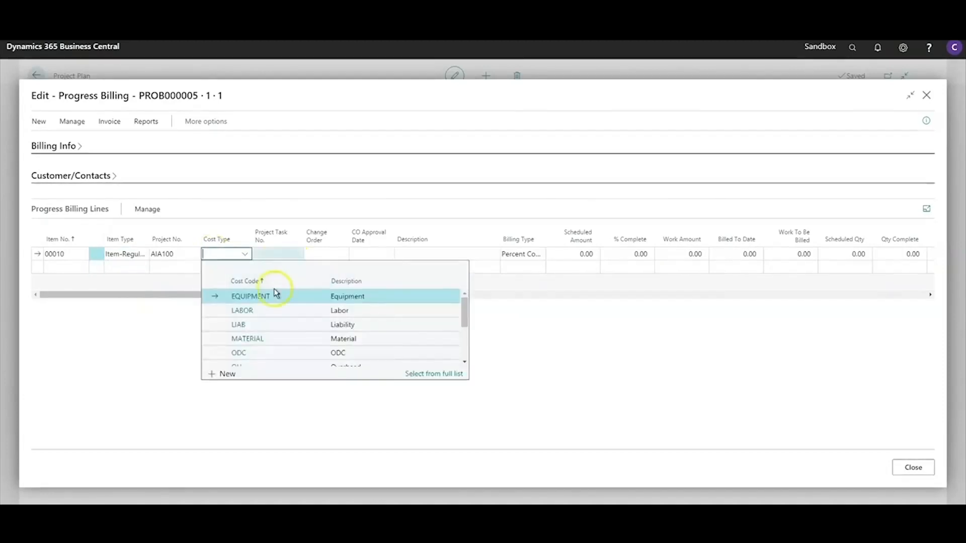
pyautogui.click(252, 311)
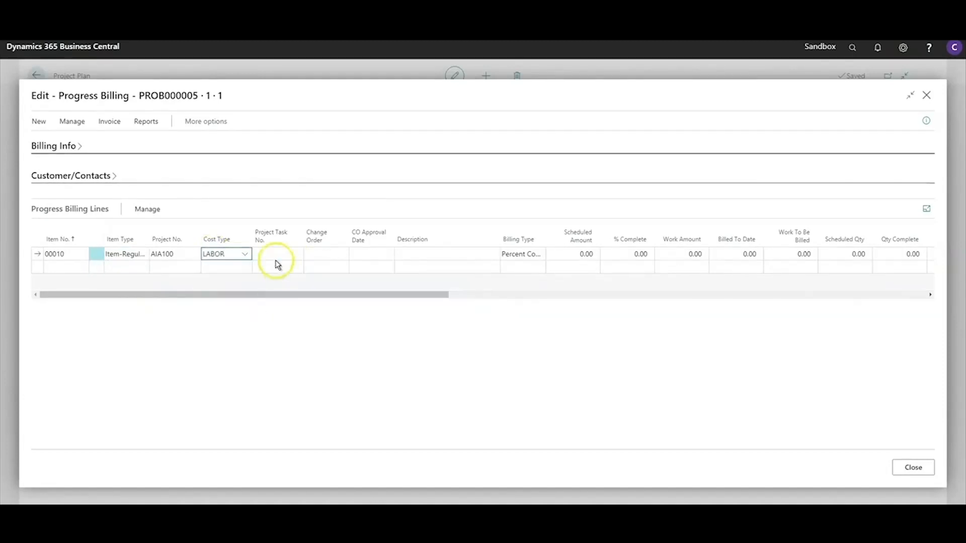
pyautogui.click(274, 255)
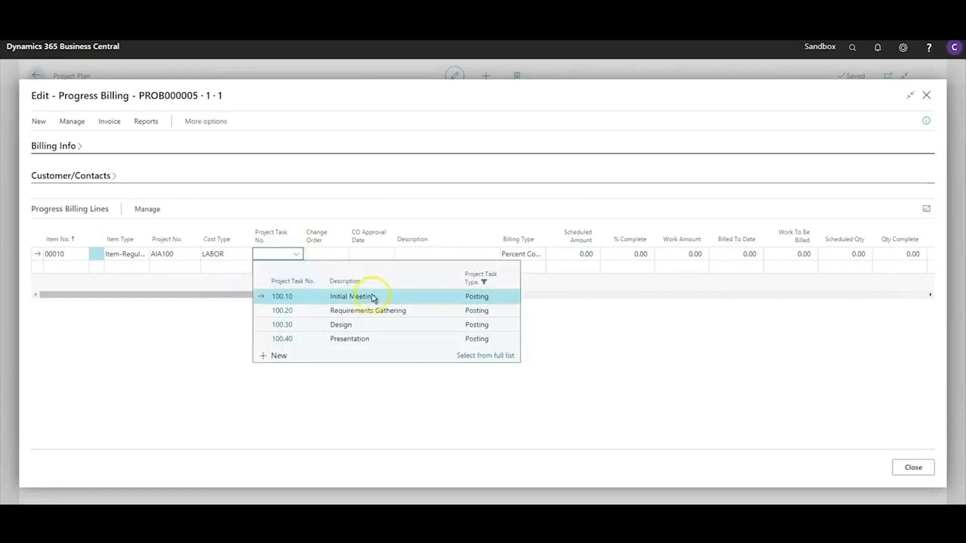
pyautogui.click(402, 296)
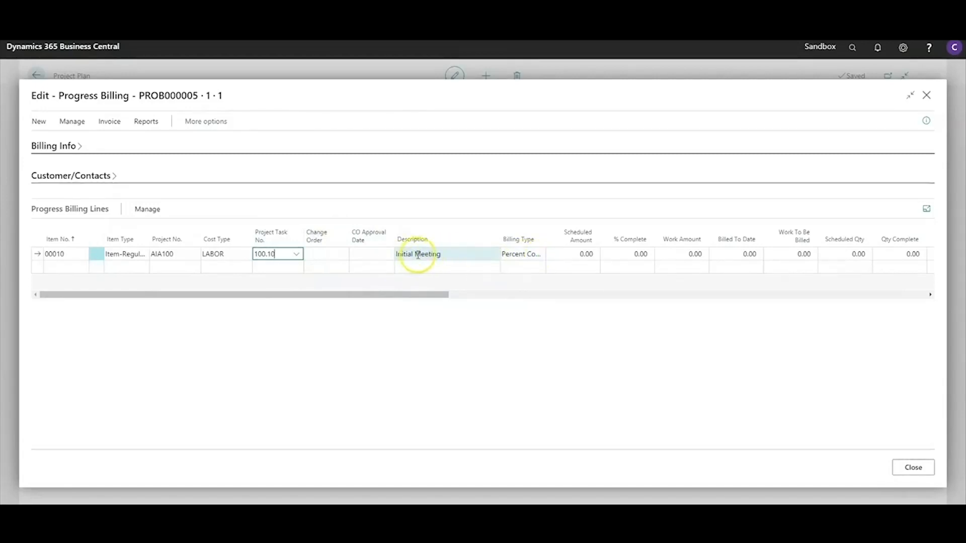
# Keep Percent Complete as the billing type of line 00010 and set its scheduled amount to 50,000
pyautogui.click(531, 254)
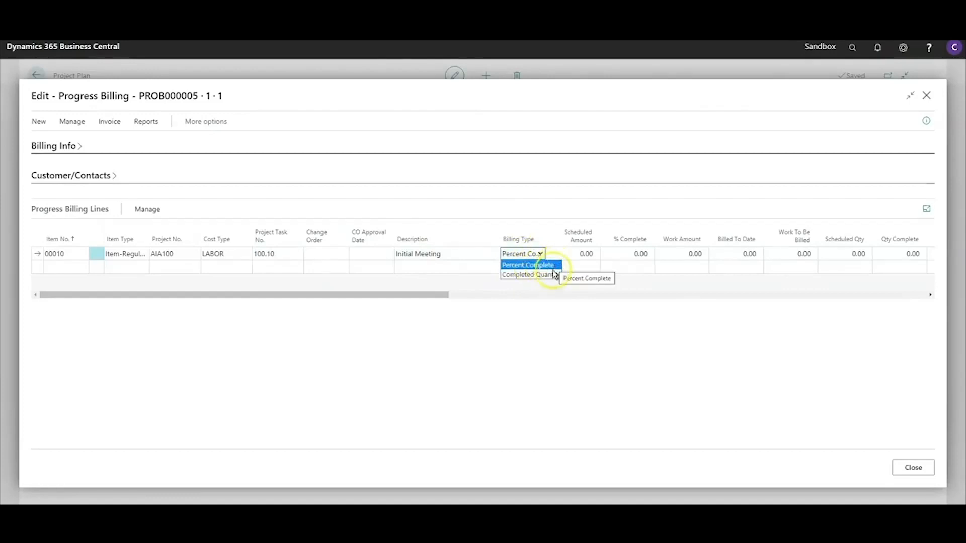
pyautogui.click(572, 253)
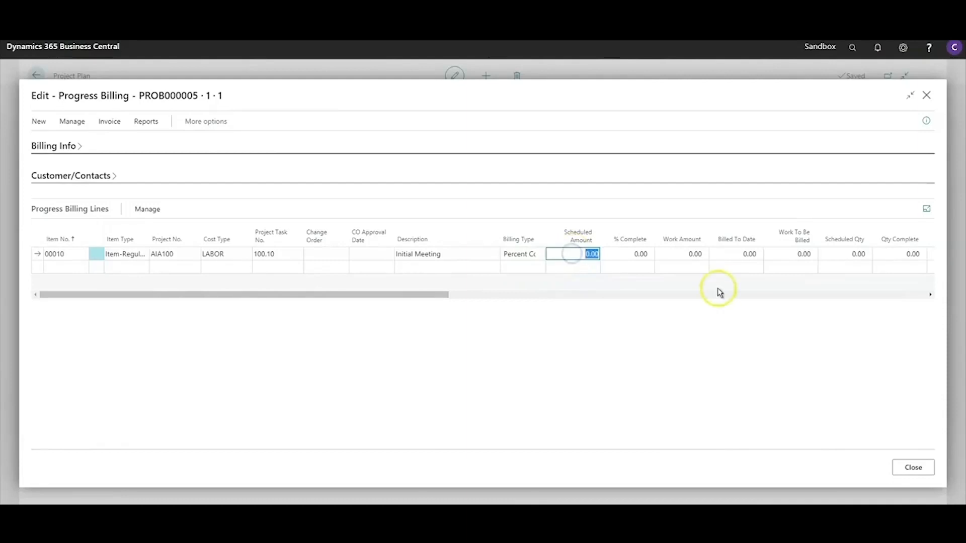
pyautogui.write('5,00')
pyautogui.write('0')
pyautogui.press('Tab')
pyautogui.hotkey('shift', 'Tab')
pyautogui.write('50000')
pyautogui.press('Tab')
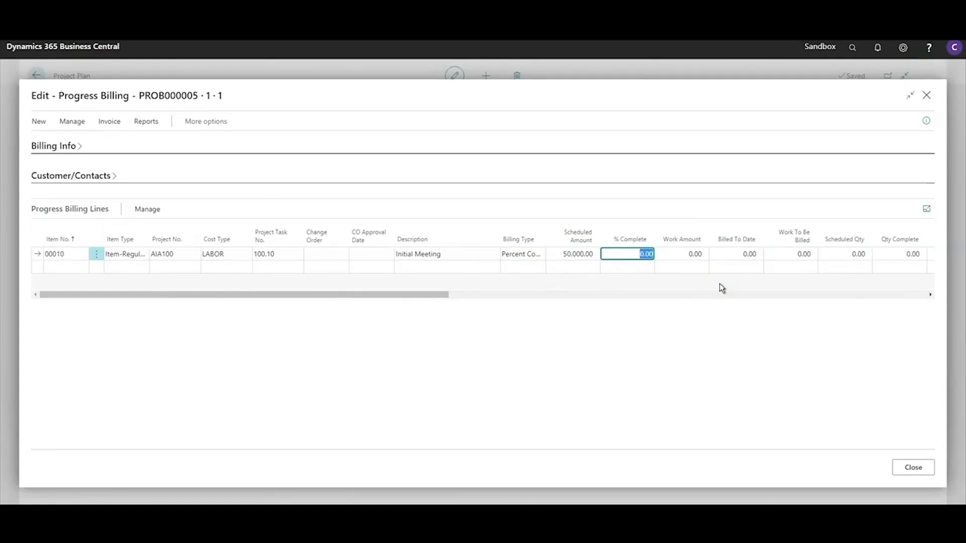
# Add billing line 00020 with cost type MATERIAL and project task 100.30, Design
pyautogui.click(55, 266)
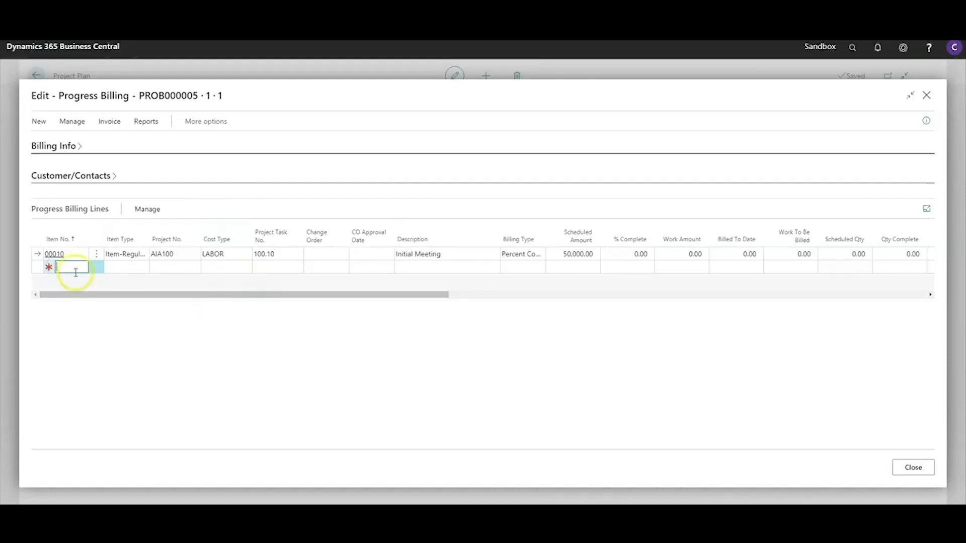
pyautogui.click(233, 270)
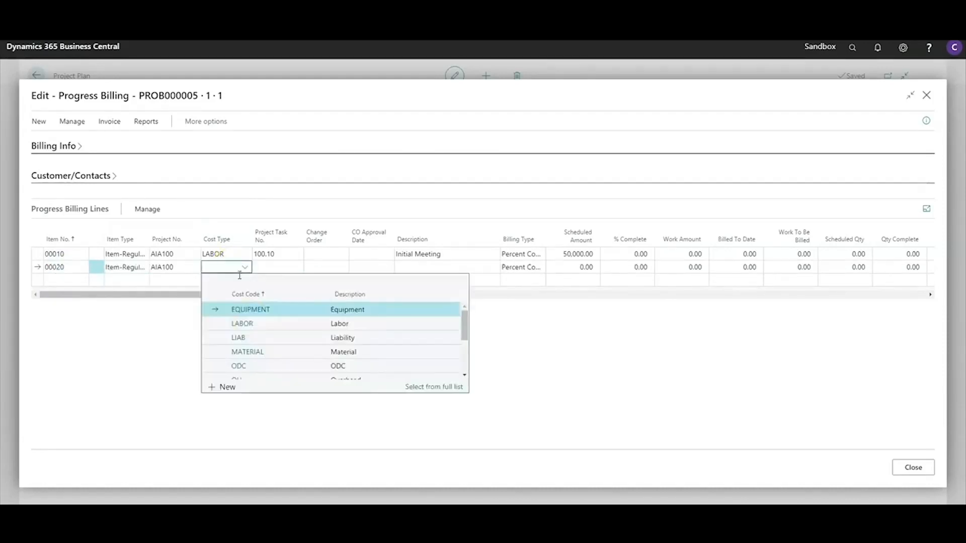
pyautogui.click(264, 352)
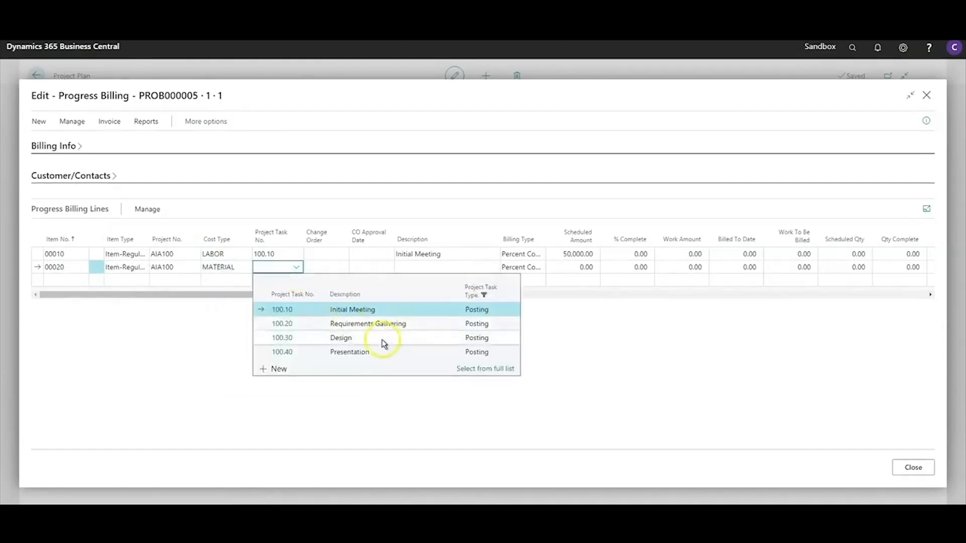
pyautogui.click(382, 339)
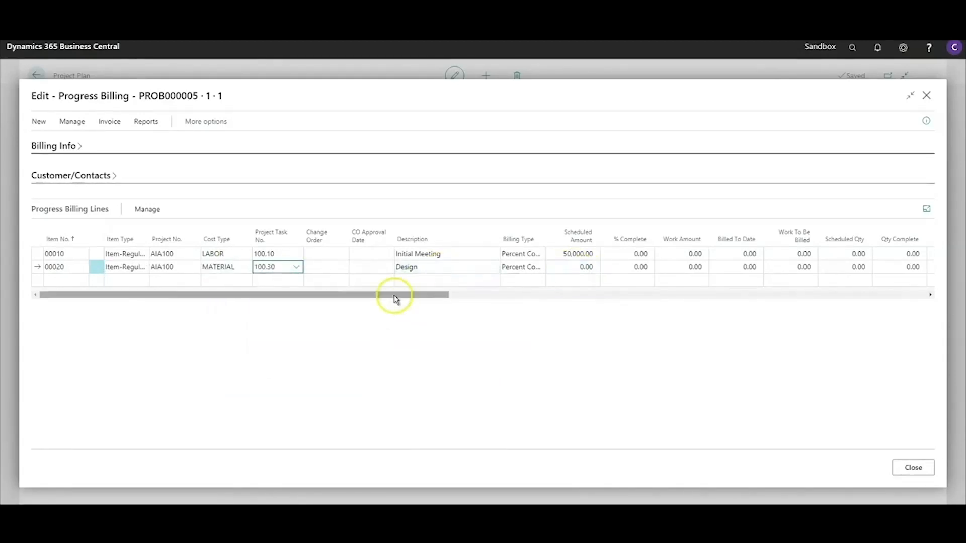
# Switch billing line 00020 to the Completed billing type and set its scheduled quantity to 100
pyautogui.click(523, 266)
pyautogui.click(546, 288)
pyautogui.moveTo(431, 295); pyautogui.dragTo(601, 295)
pyautogui.click(439, 267)
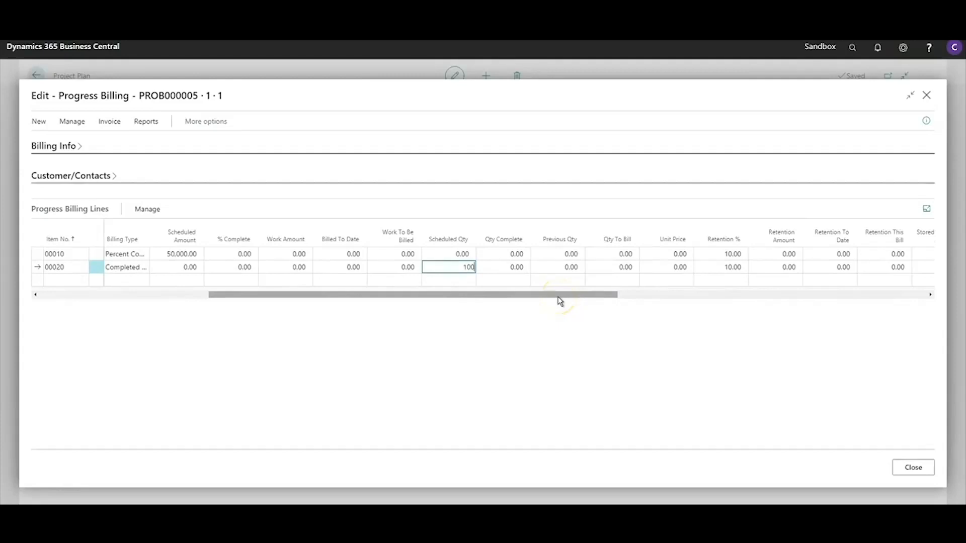
pyautogui.write('100')
pyautogui.press('Tab')
# Set the unit price of billing line 00020 to 15
pyautogui.click(663, 266)
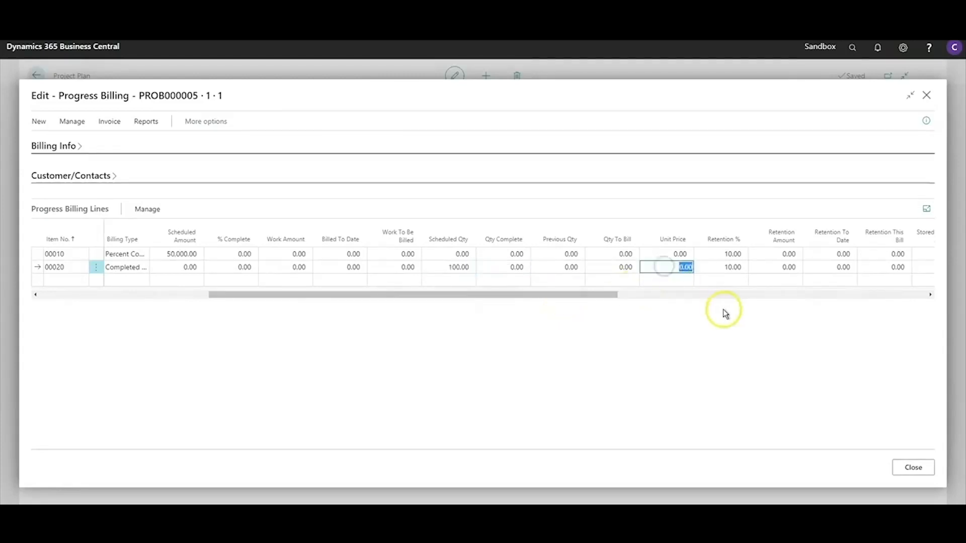
pyautogui.write('15')
pyautogui.press('Tab')
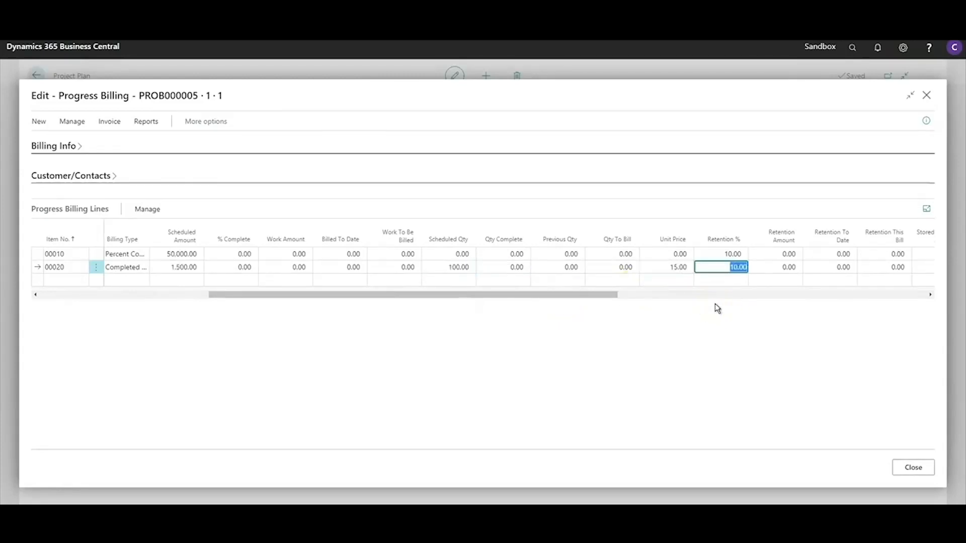
# Set the percent complete of billing line 00010 to 10
pyautogui.moveTo(451, 294); pyautogui.dragTo(352, 300)
pyautogui.moveTo(416, 298); pyautogui.dragTo(144, 307)
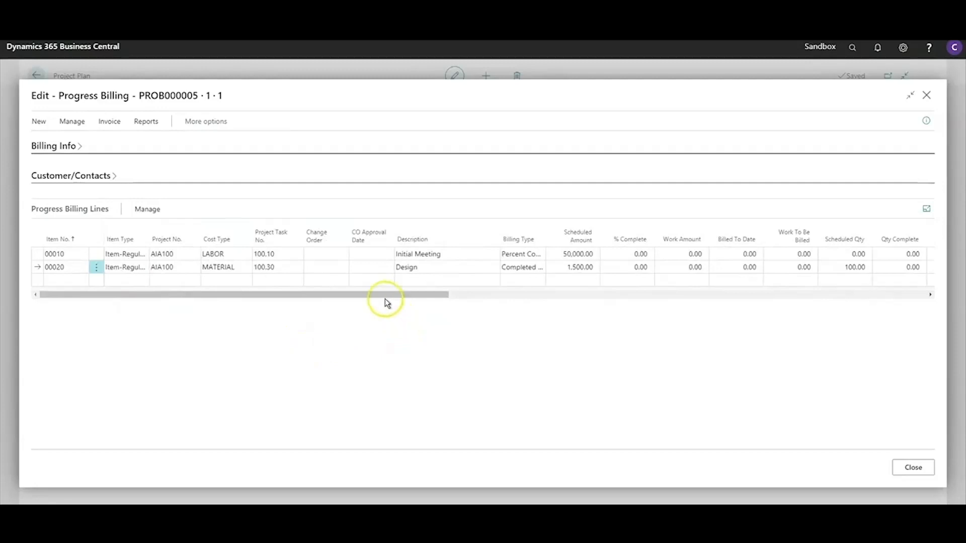
pyautogui.click(617, 255)
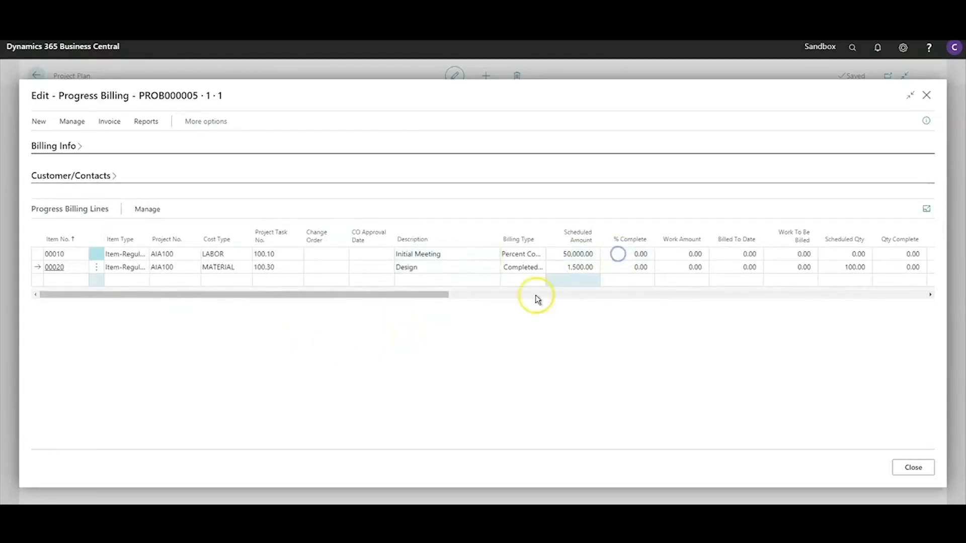
pyautogui.write('10')
pyautogui.press('Tab')
pyautogui.moveTo(412, 294); pyautogui.dragTo(521, 294)
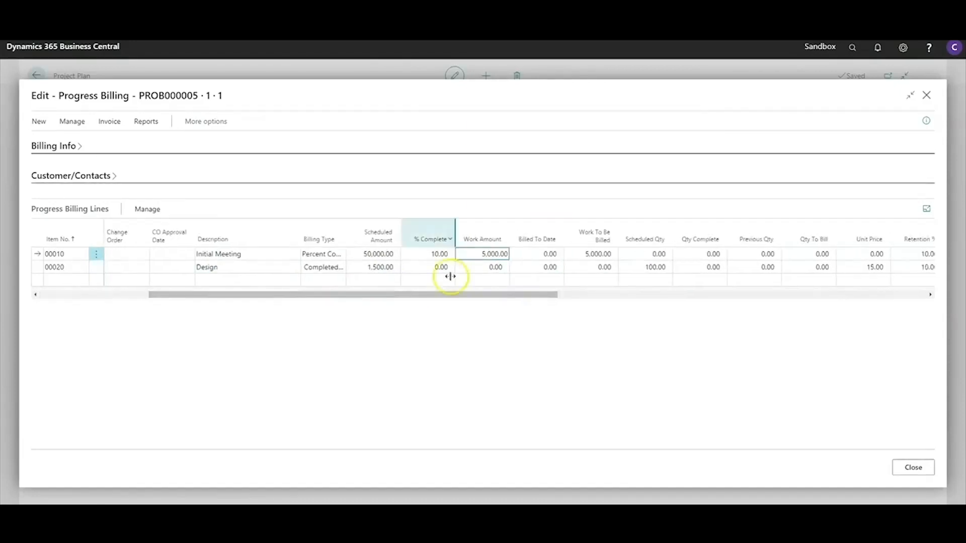
pyautogui.click(436, 255)
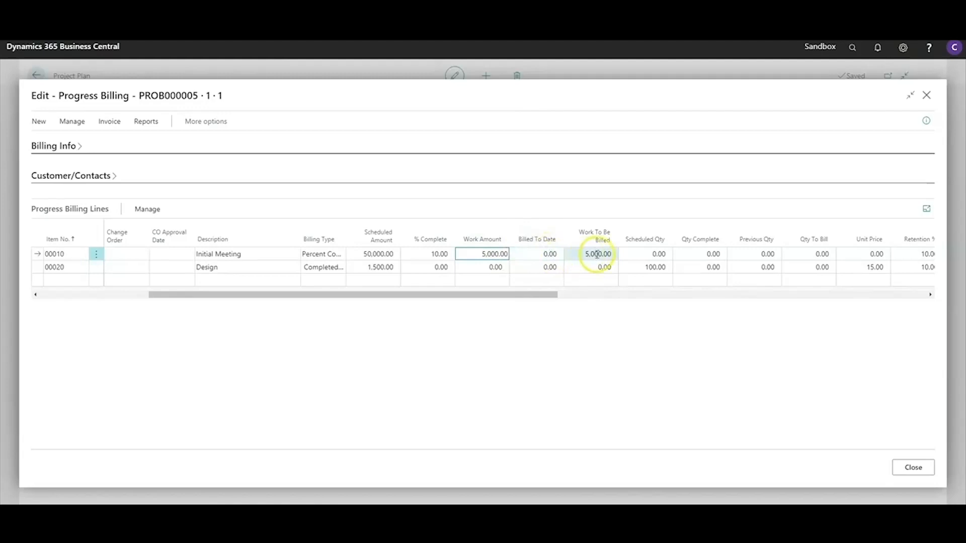
# Enter a stored material amount of 500 for billing line 00020
pyautogui.moveTo(541, 294); pyautogui.dragTo(721, 310)
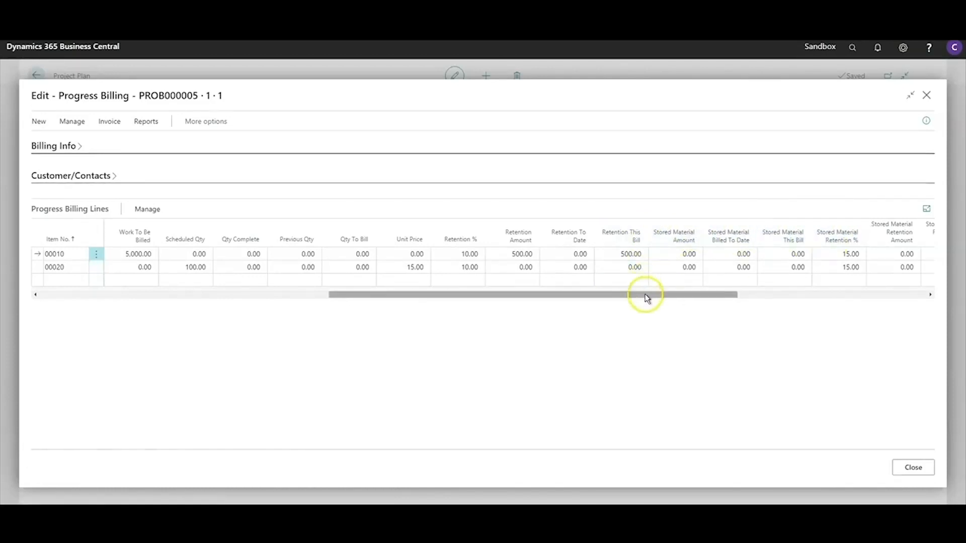
pyautogui.moveTo(665, 298); pyautogui.dragTo(675, 297)
pyautogui.click(669, 265)
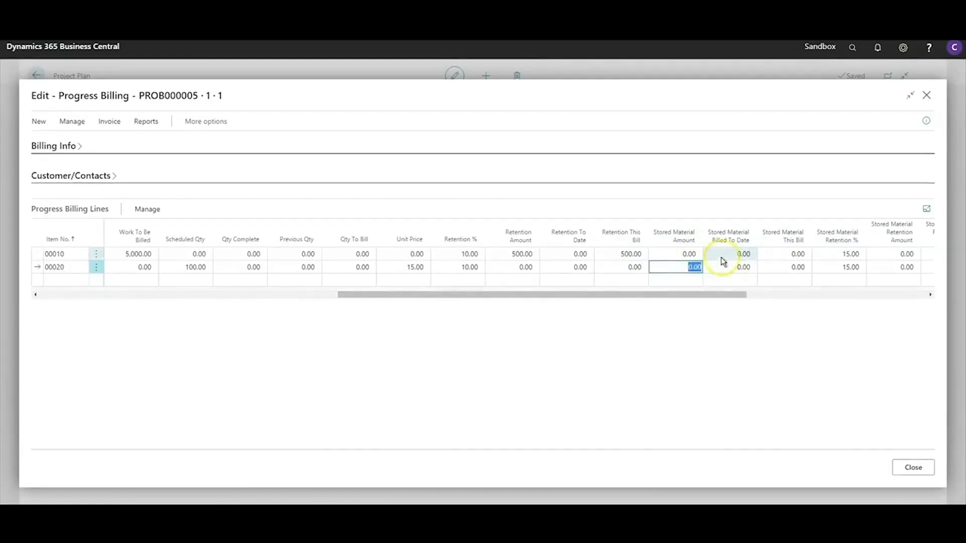
pyautogui.write('5')
pyautogui.press('Tab')
# Mark both billing lines, 00010 and 00020, as not tax liable
pyautogui.moveTo(678, 297); pyautogui.dragTo(779, 299)
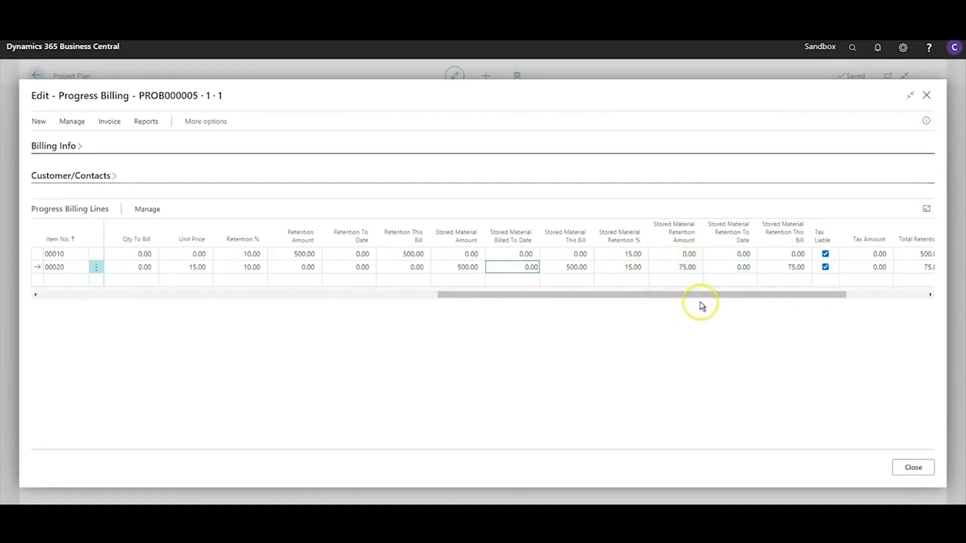
pyautogui.moveTo(708, 299); pyautogui.dragTo(800, 296)
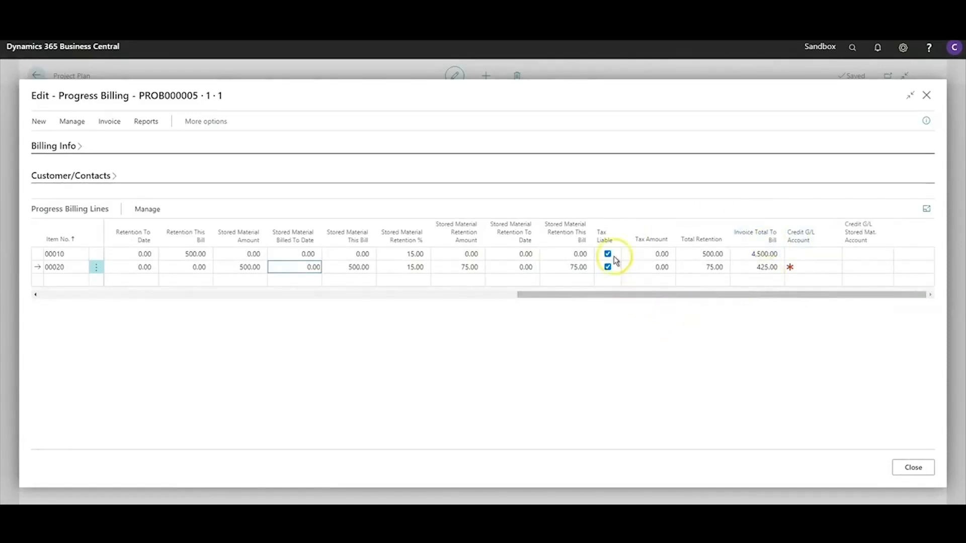
pyautogui.moveTo(604, 240)
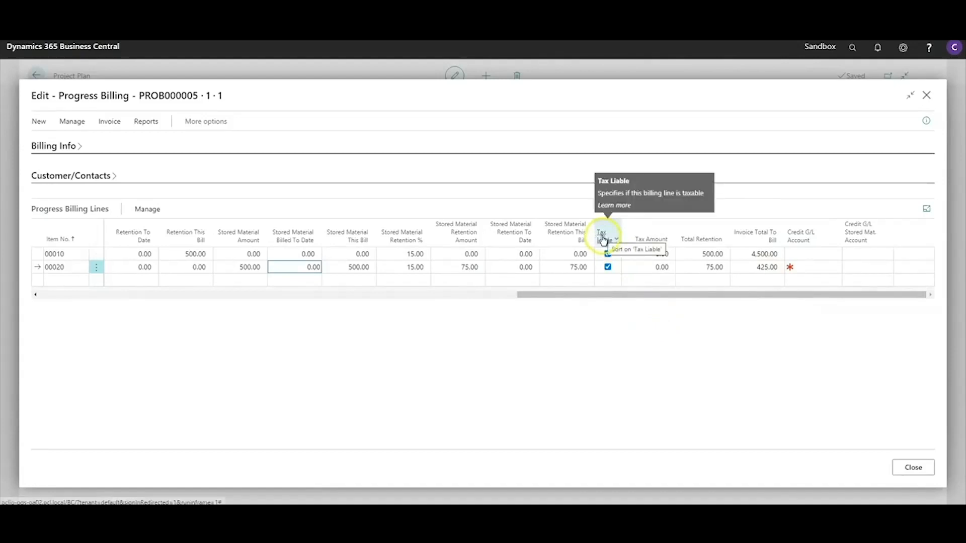
pyautogui.click(606, 251)
pyautogui.click(607, 258)
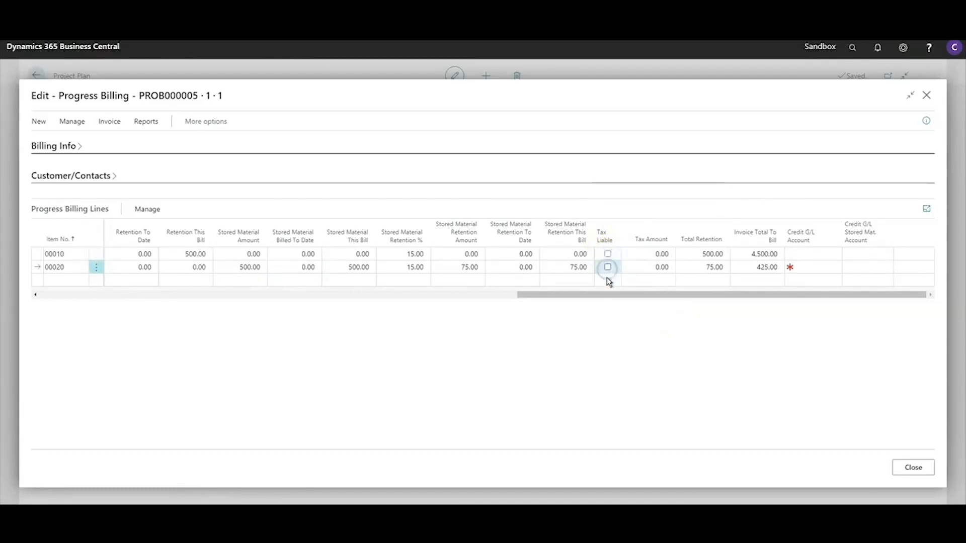
# Assign credit G/L account 40100 and credit G/L stored material account 40200 to billing line 00010
pyautogui.click(801, 254)
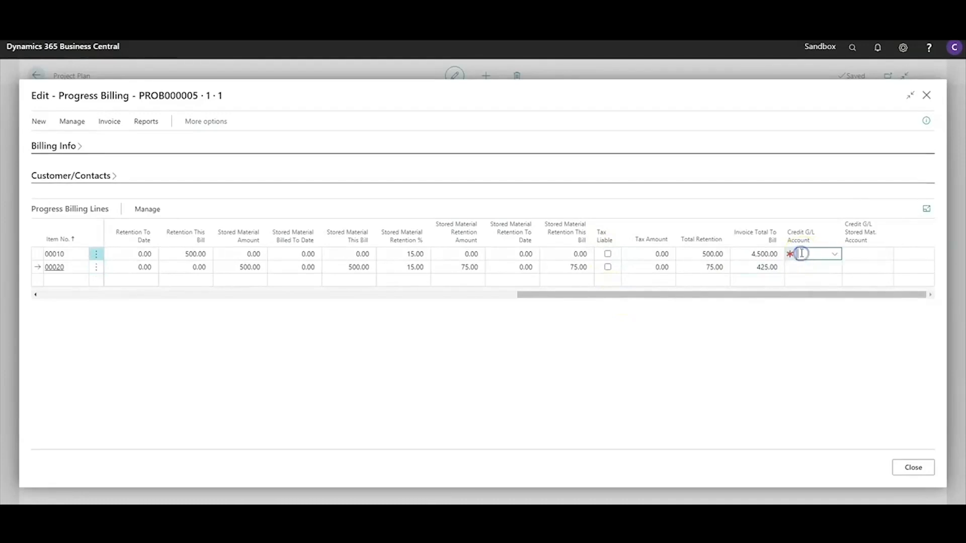
pyautogui.write('40100')
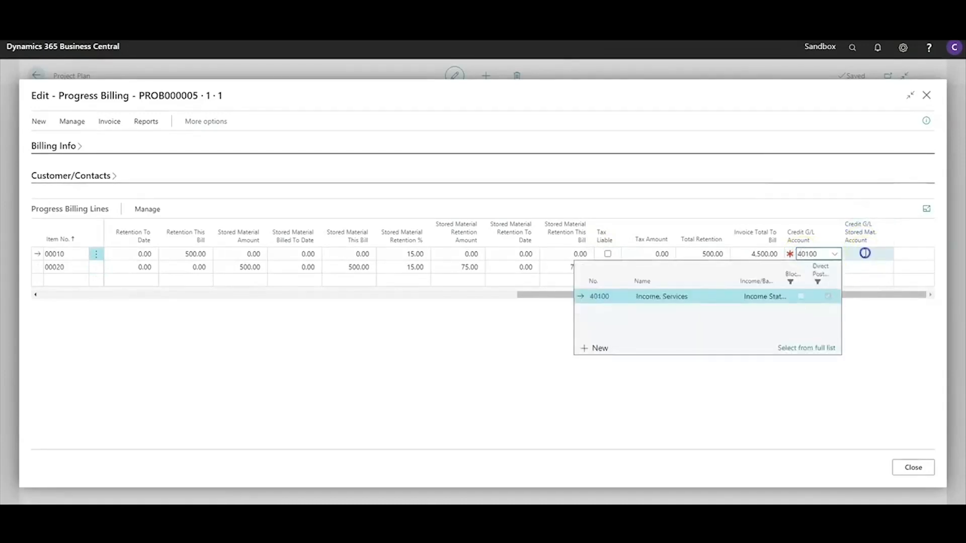
pyautogui.click(865, 254)
pyautogui.write('40200')
# Fill in the credit G/L account and the credit G/L stored material account 40200 for billing line 00020
pyautogui.click(815, 268)
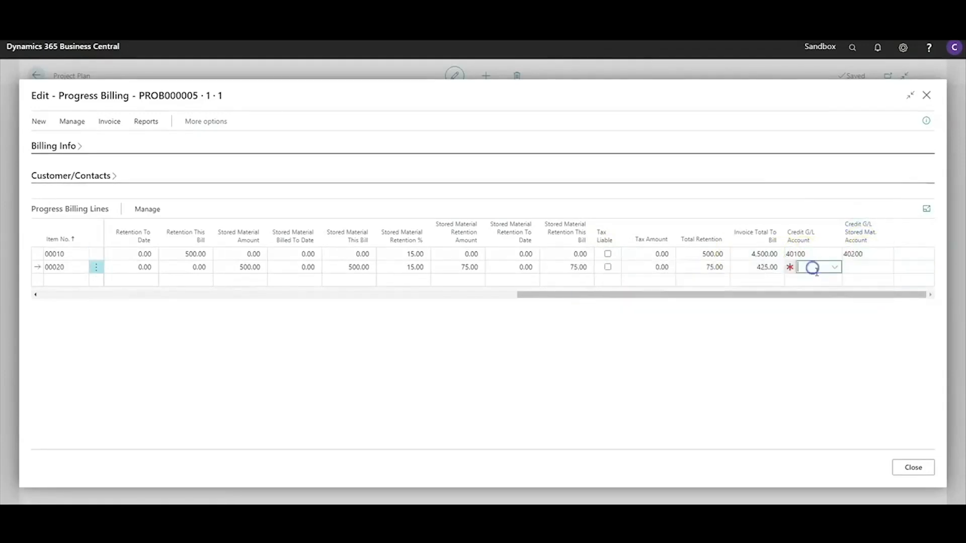
pyautogui.press('Tab')
pyautogui.press('Tab')
pyautogui.moveTo(733, 302); pyautogui.dragTo(20, 287)
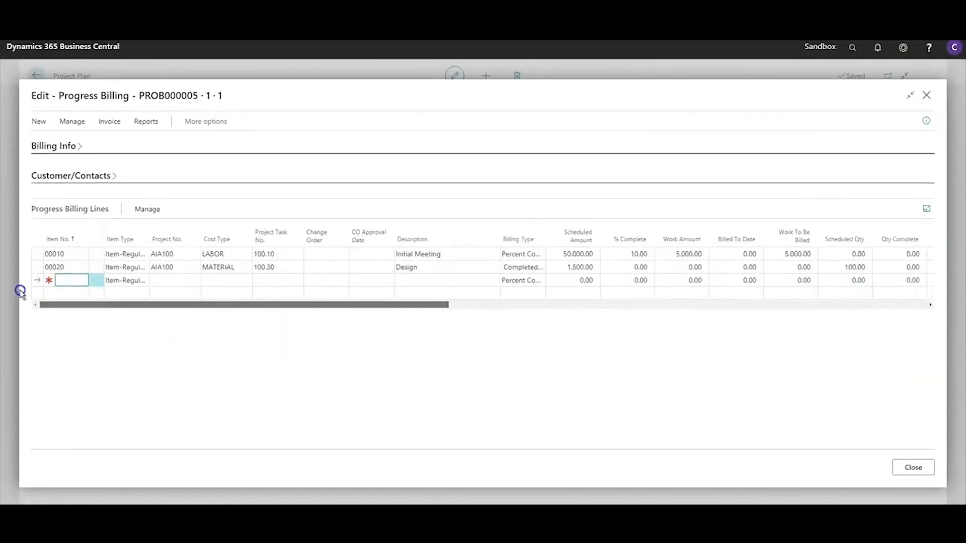
pyautogui.click(193, 270)
pyautogui.click(193, 270)
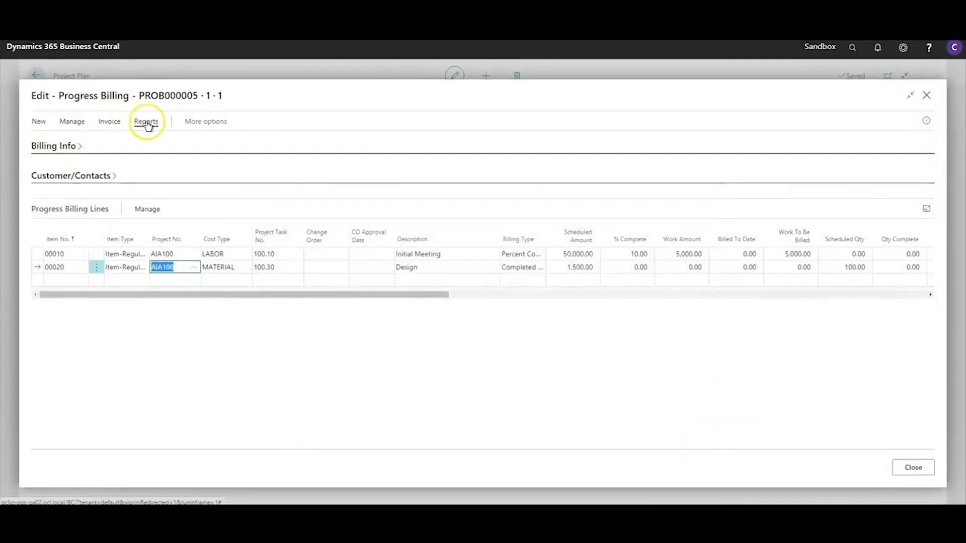
# Preview the progress billing report with the AIAG703 Continuation layout and close the preview
pyautogui.click(145, 124)
pyautogui.click(100, 145)
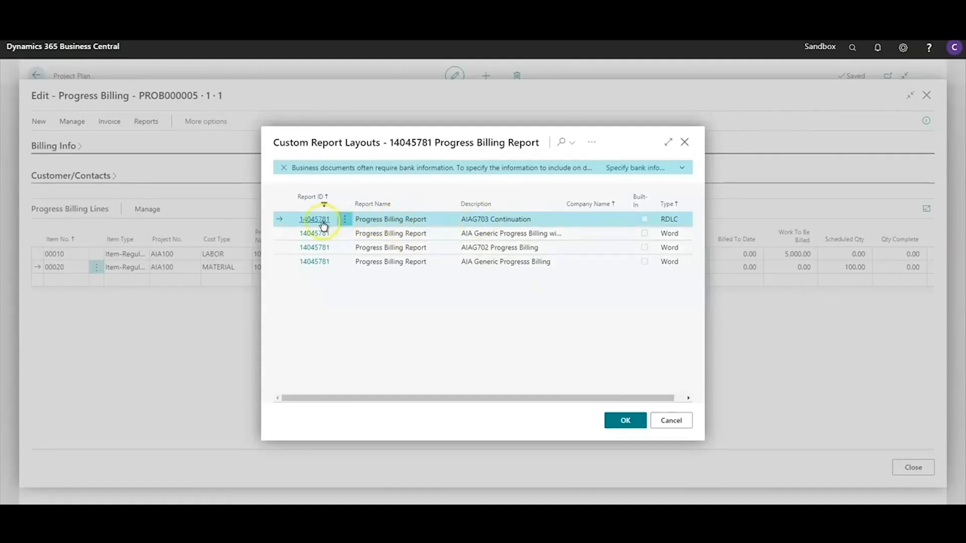
pyautogui.click(625, 420)
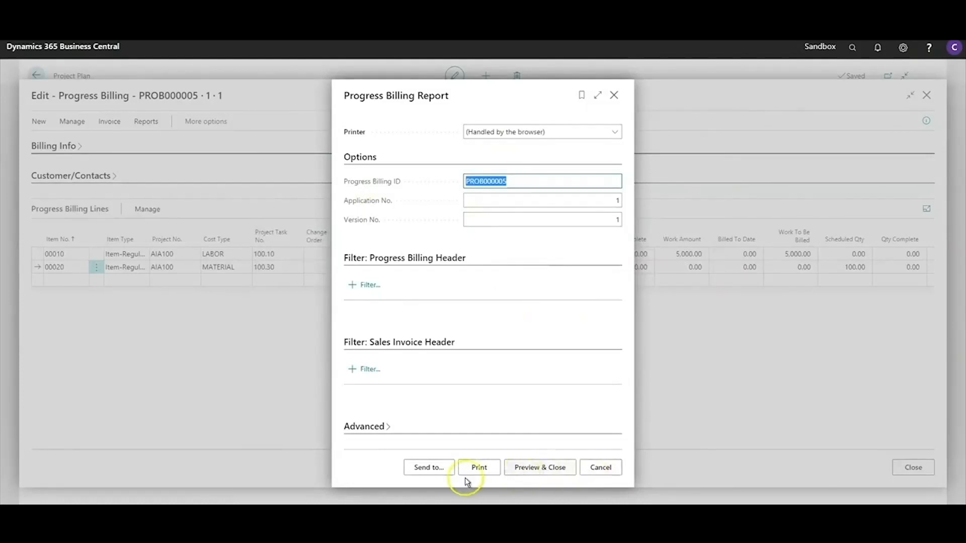
pyautogui.click(538, 468)
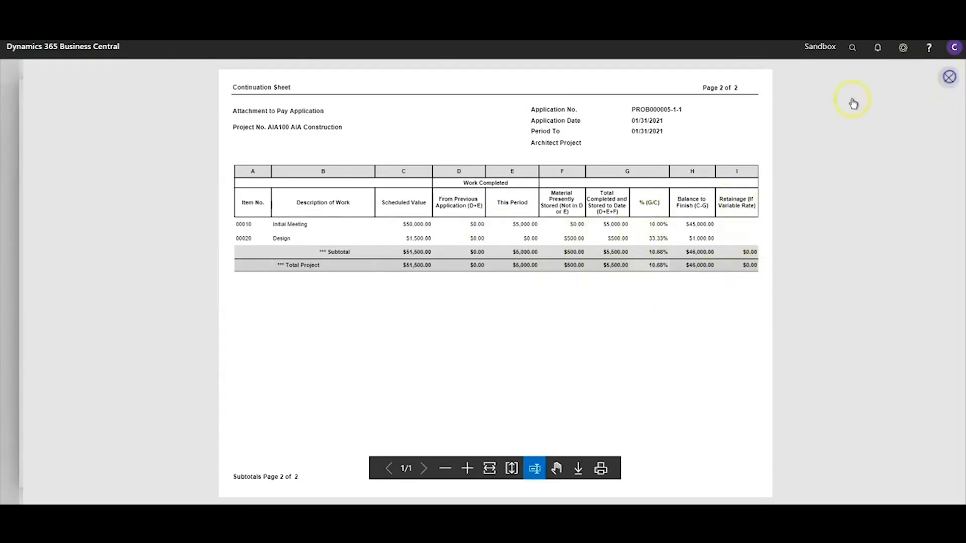
pyautogui.click(950, 78)
# Preview the progress billing report with the AIAG702 Progress Billing layout and close the preview
pyautogui.click(144, 123)
pyautogui.click(83, 142)
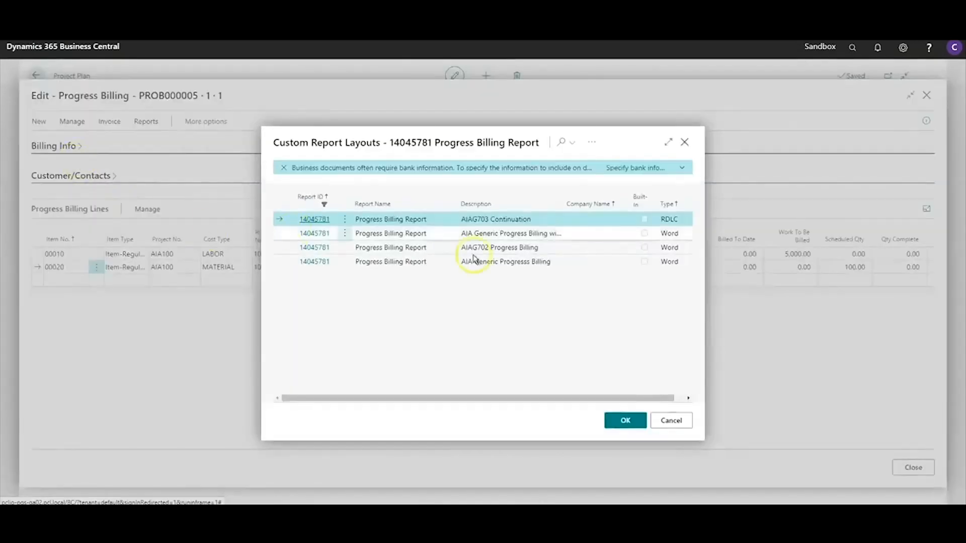
pyautogui.click(503, 247)
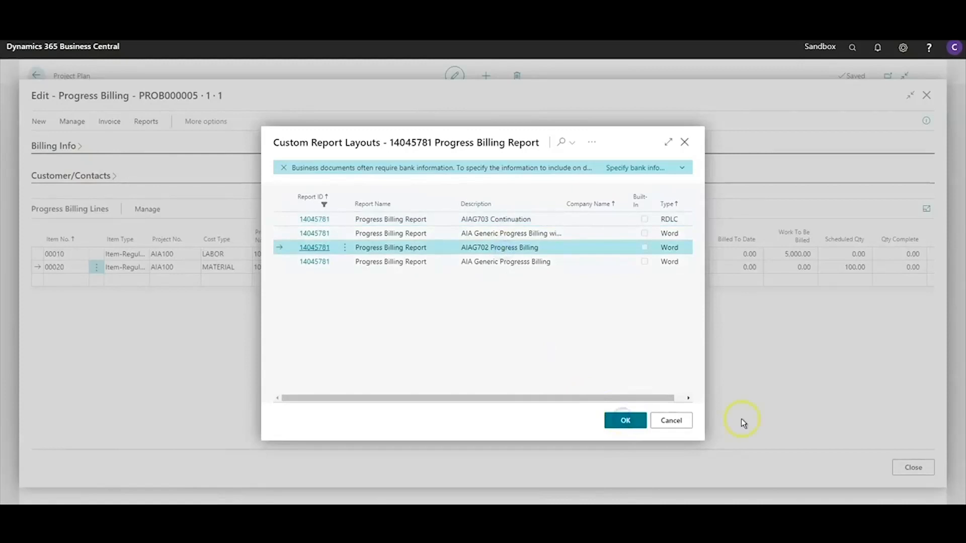
pyautogui.press('Return')
pyautogui.click(539, 468)
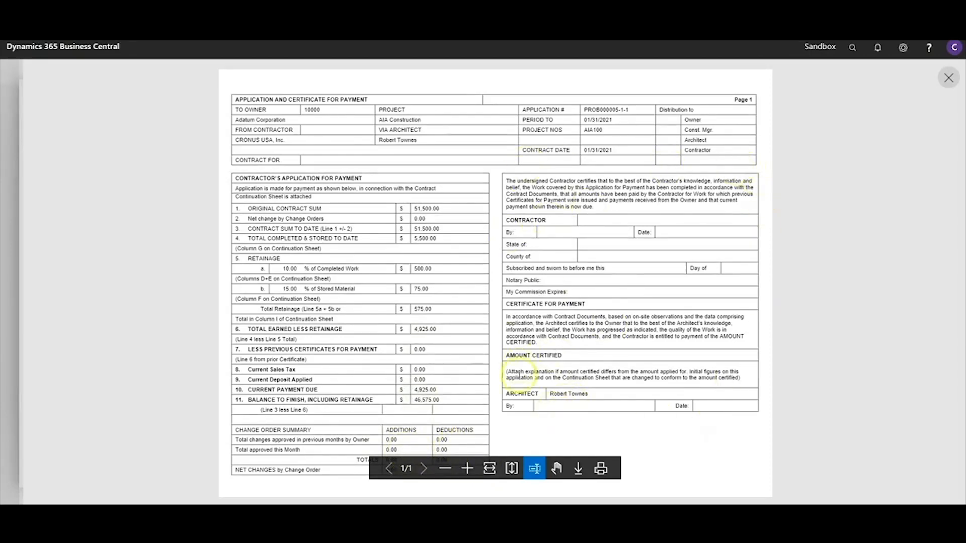
pyautogui.click(950, 78)
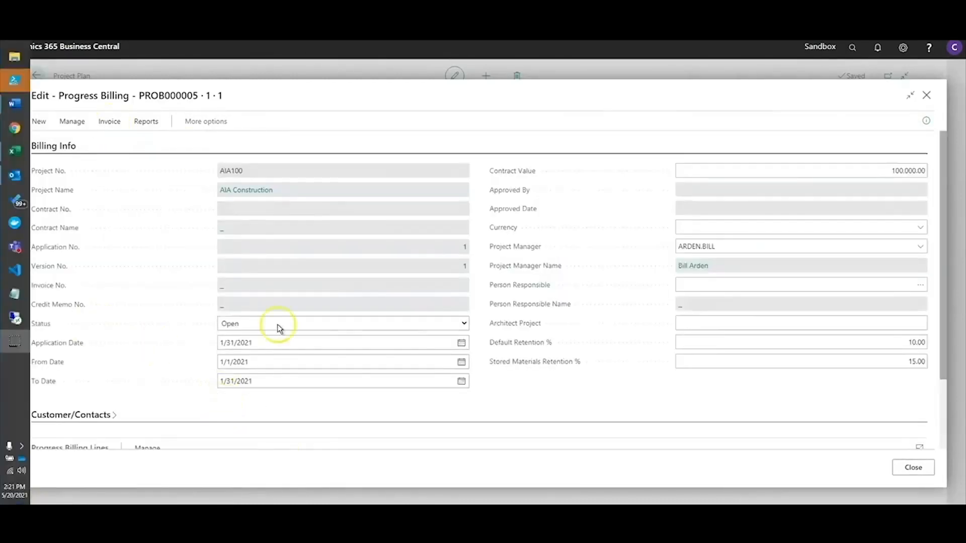
# Set the progress billing's status to Approved and create its sales invoice
pyautogui.click(460, 324)
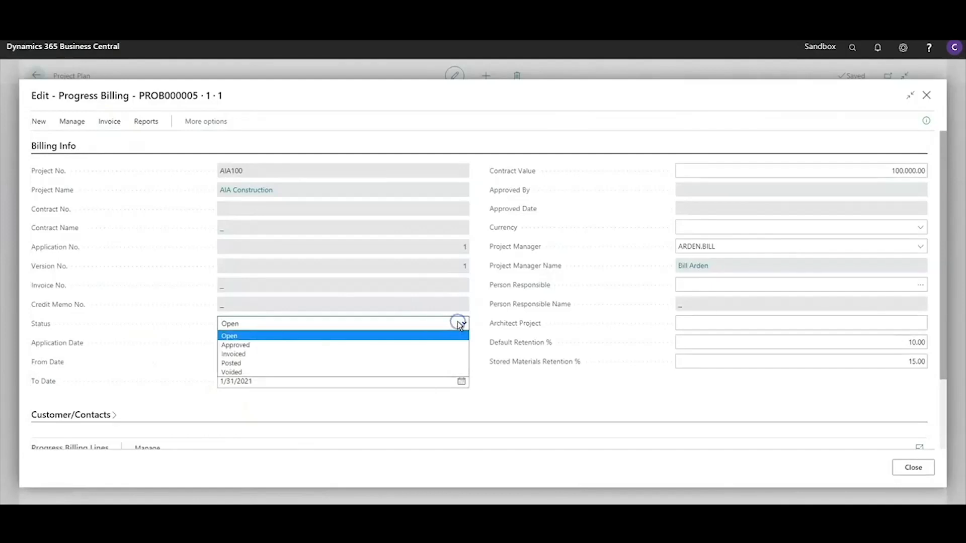
pyautogui.click(244, 347)
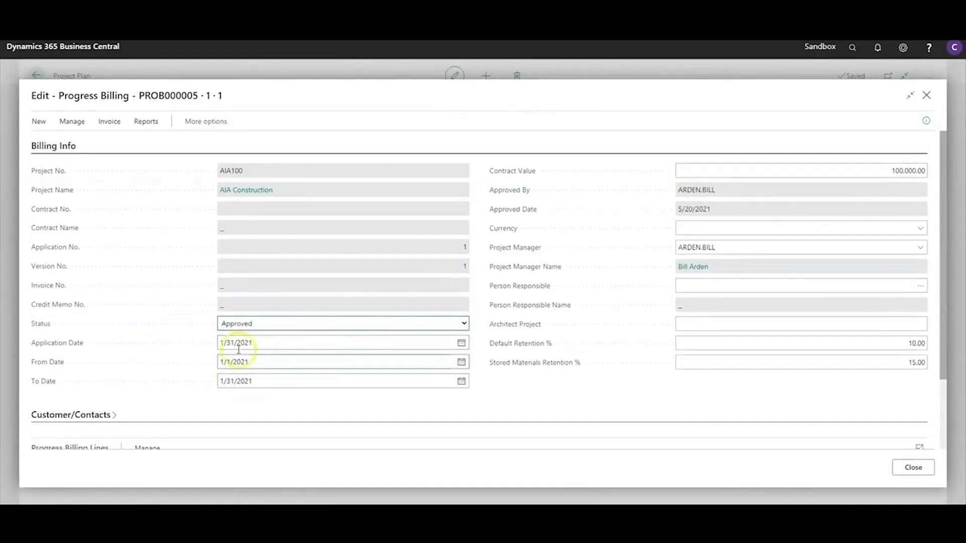
pyautogui.click(109, 124)
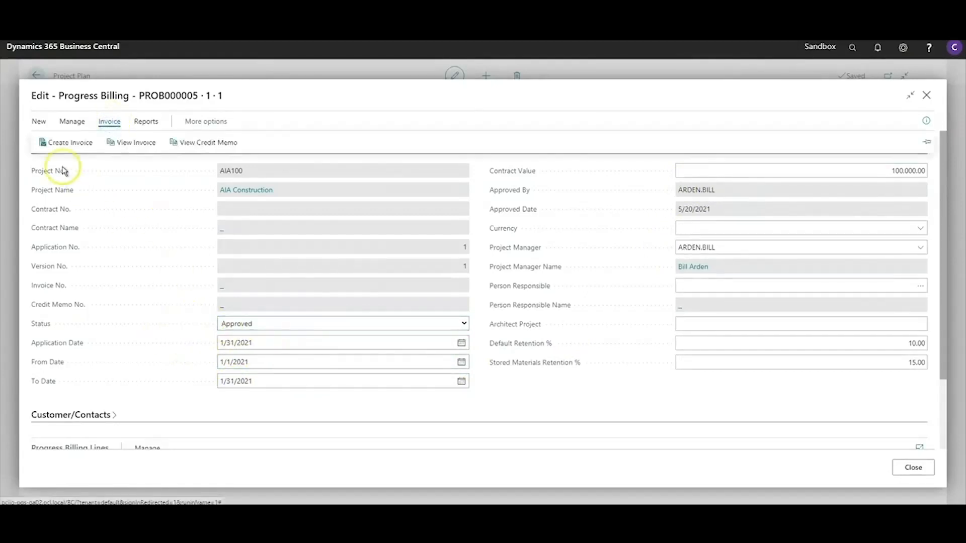
pyautogui.click(65, 142)
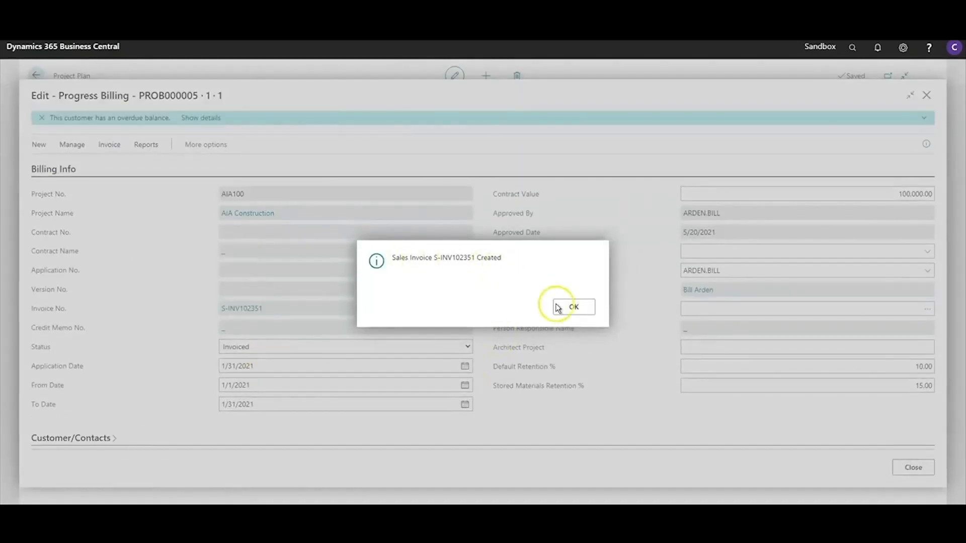
pyautogui.click(570, 306)
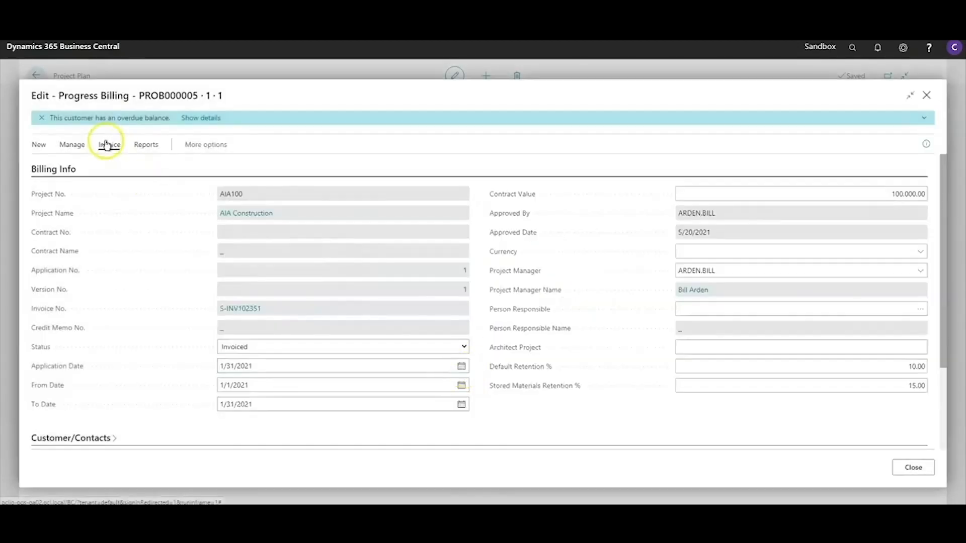
# Open the sales invoice created from the progress billing, review its line amounts and post it
pyautogui.click(106, 145)
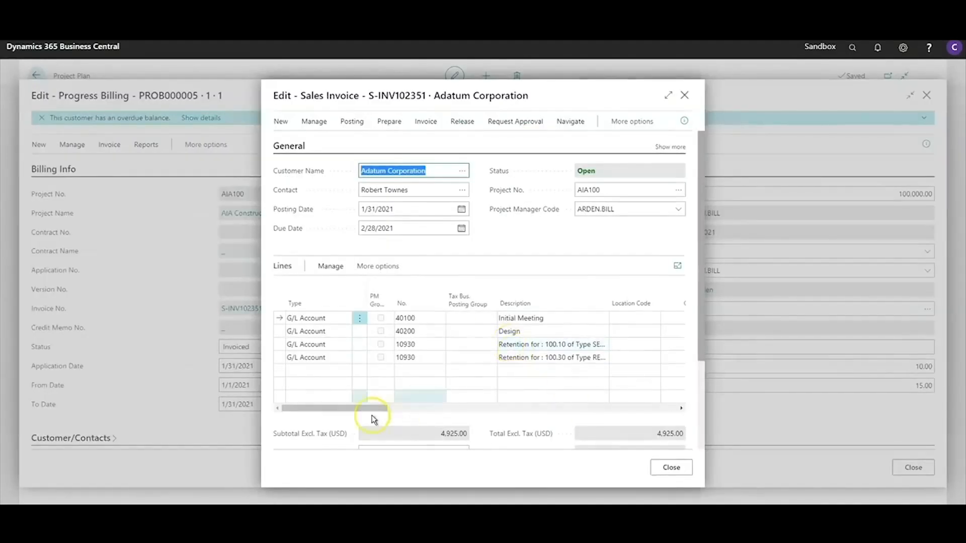
pyautogui.moveTo(365, 408); pyautogui.dragTo(467, 412)
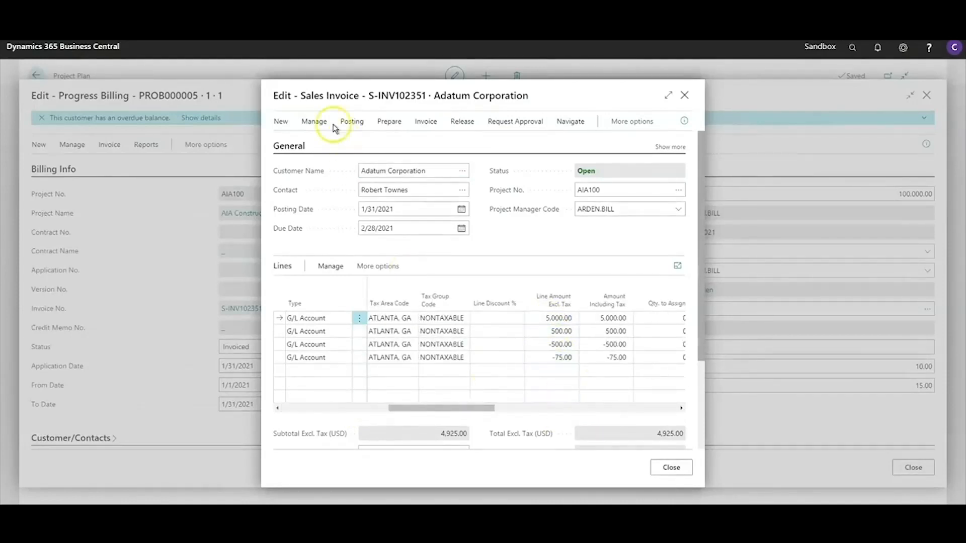
pyautogui.click(350, 123)
pyautogui.click(292, 145)
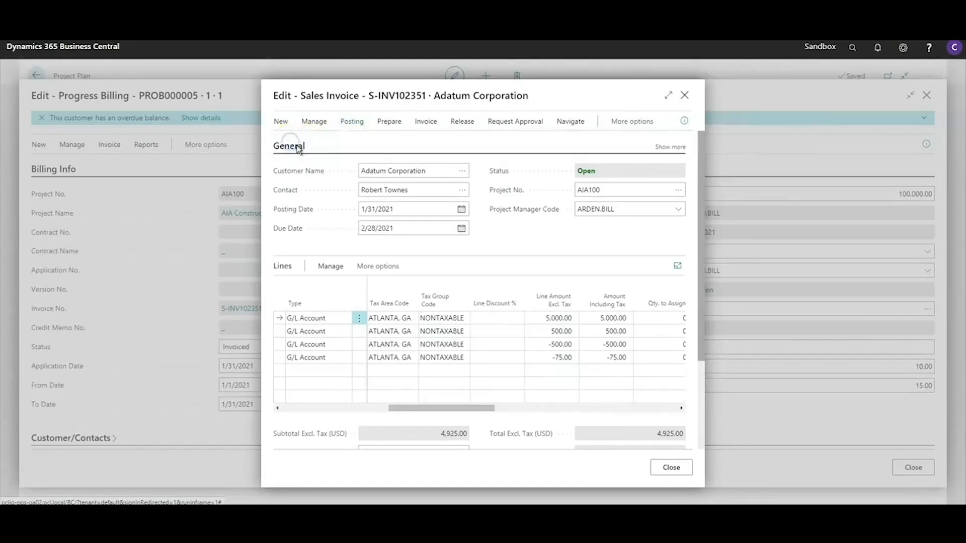